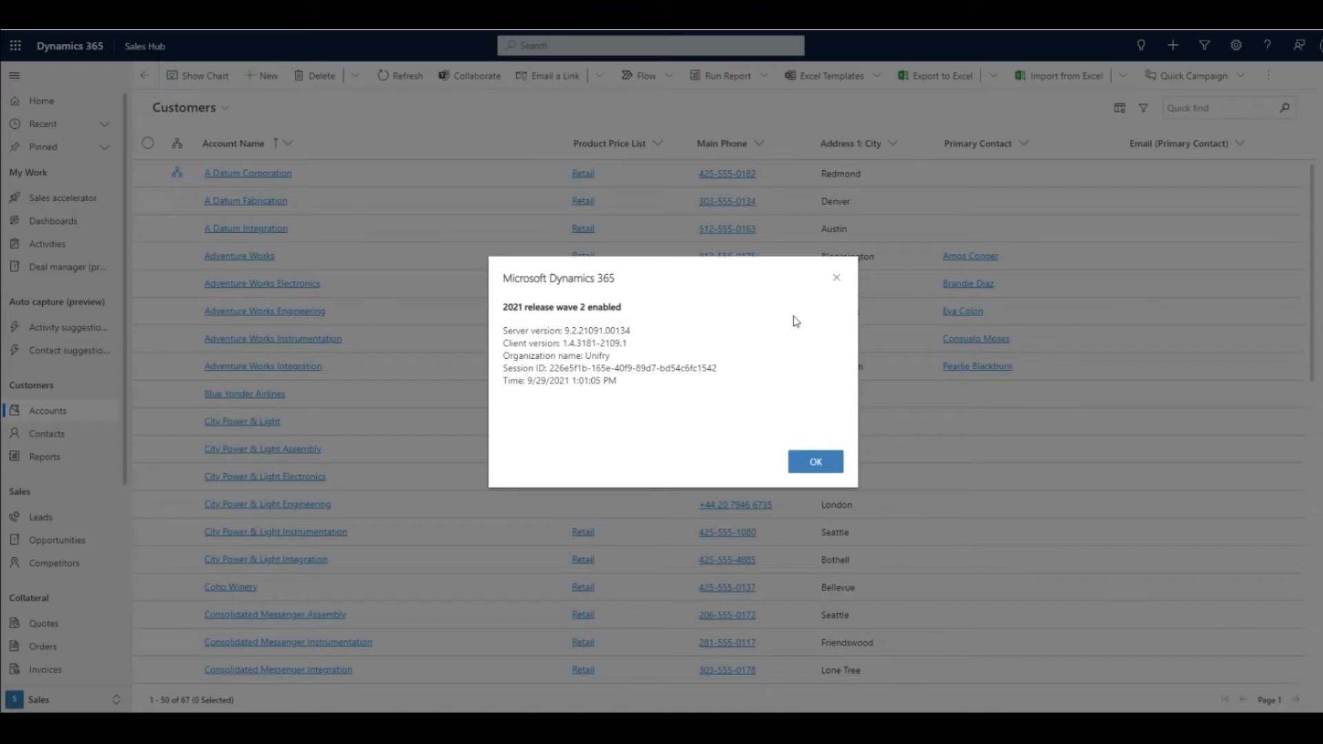
- Close the version information and select all accounts on the current page of the Customers view
click(836, 277)
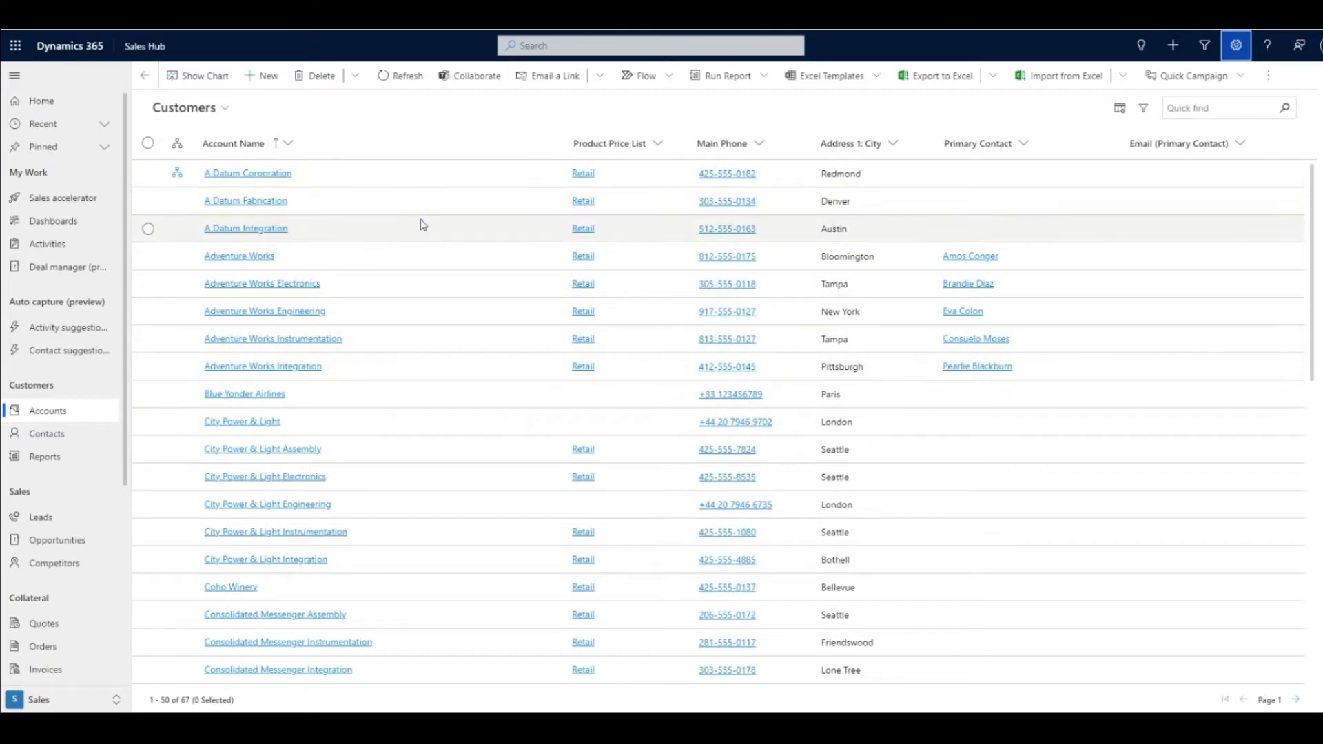
click(148, 174)
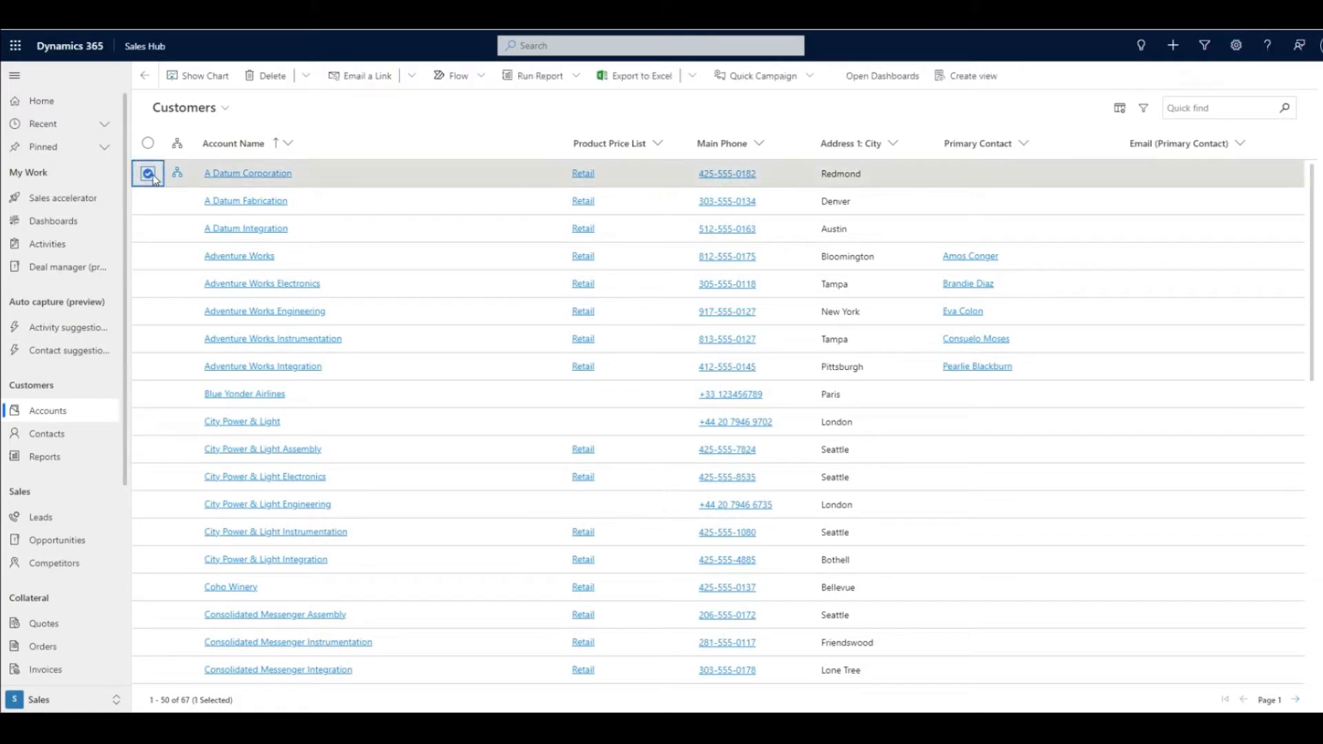
click(149, 232)
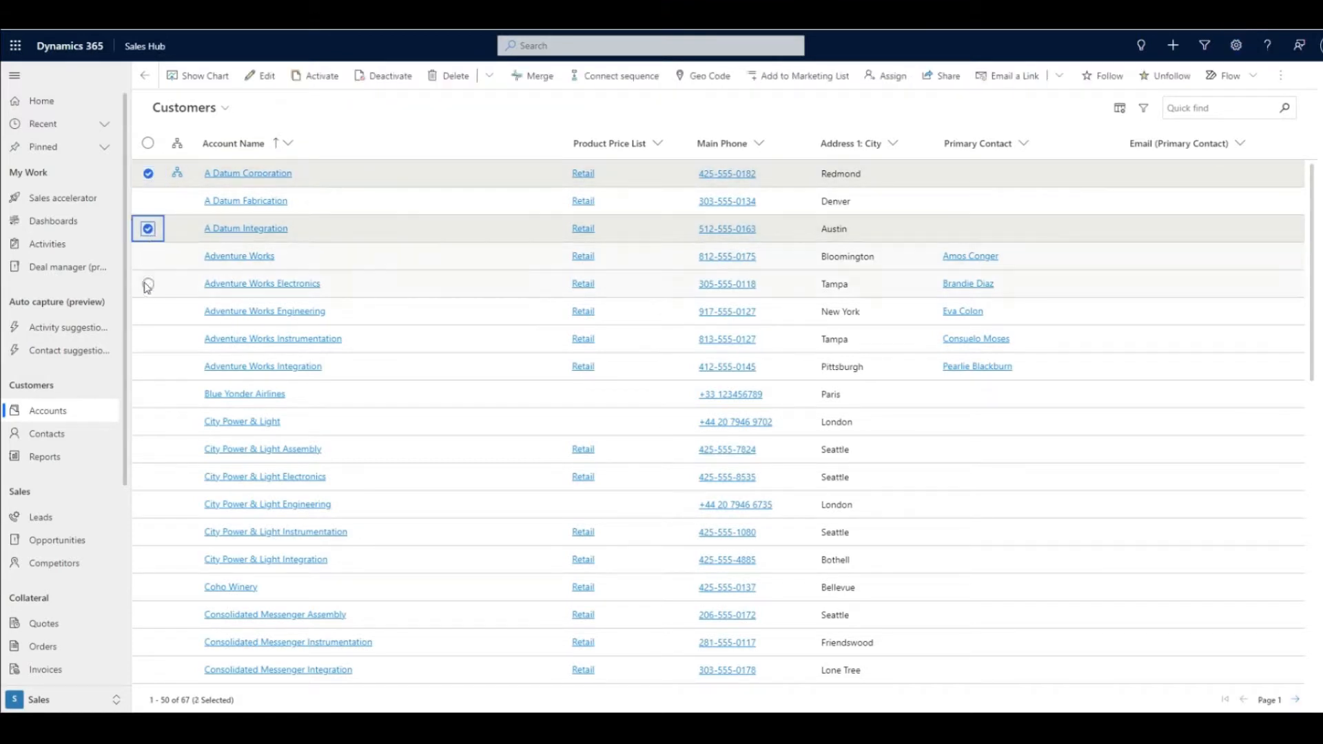
click(149, 312)
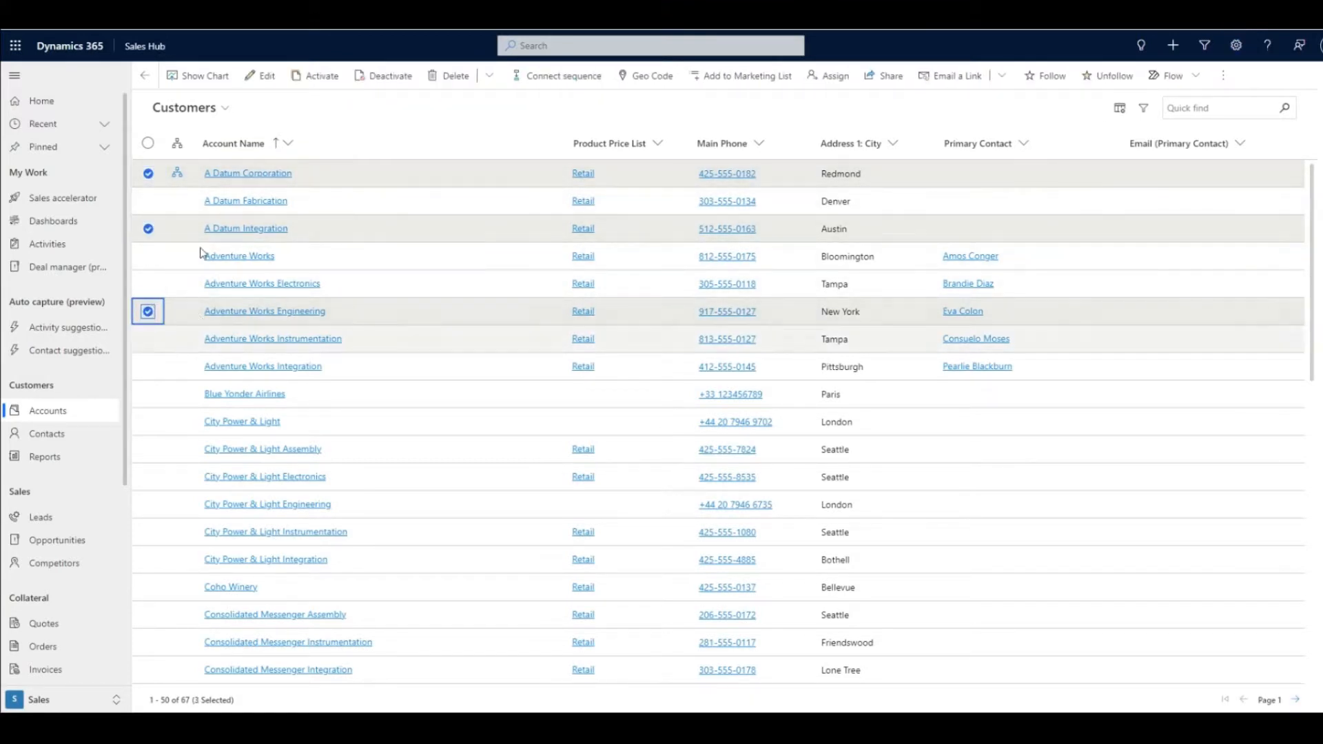
click(149, 144)
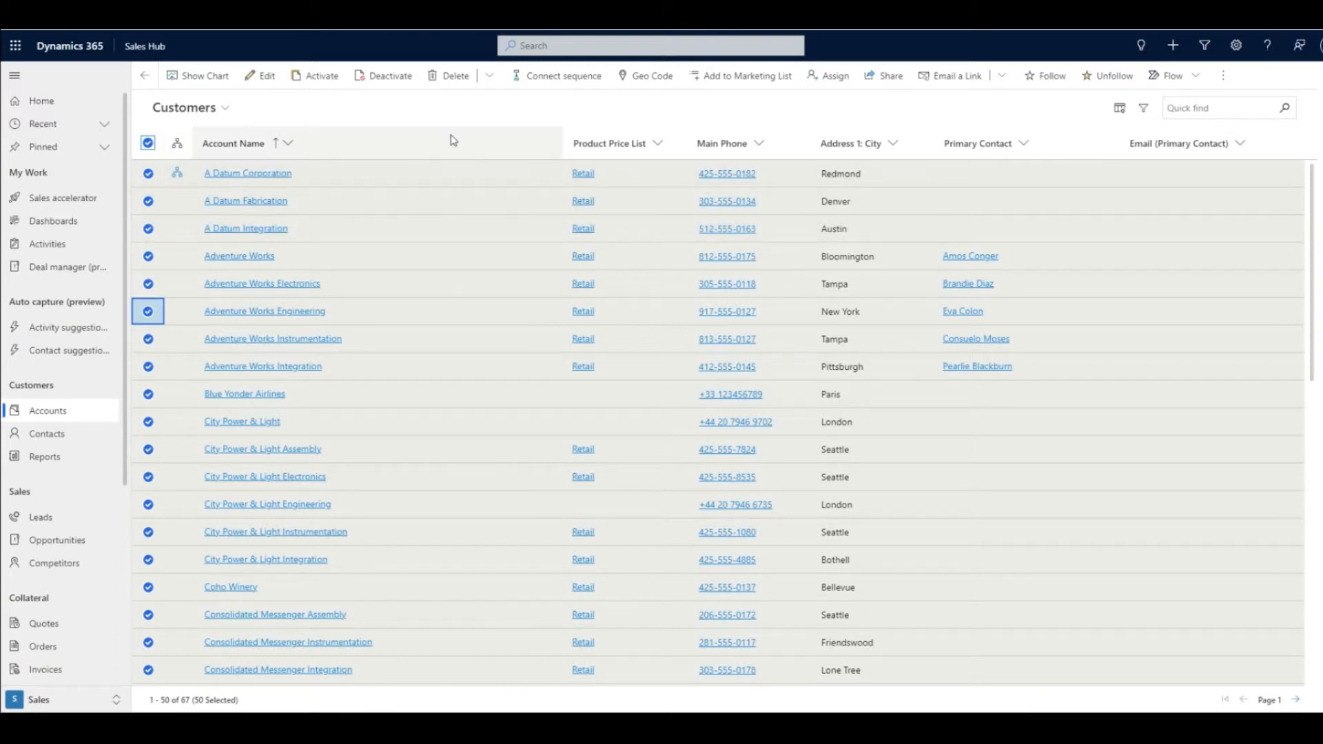
- Open the selected accounts for bulk editing and review the available forms, relationship types and form sections
click(268, 80)
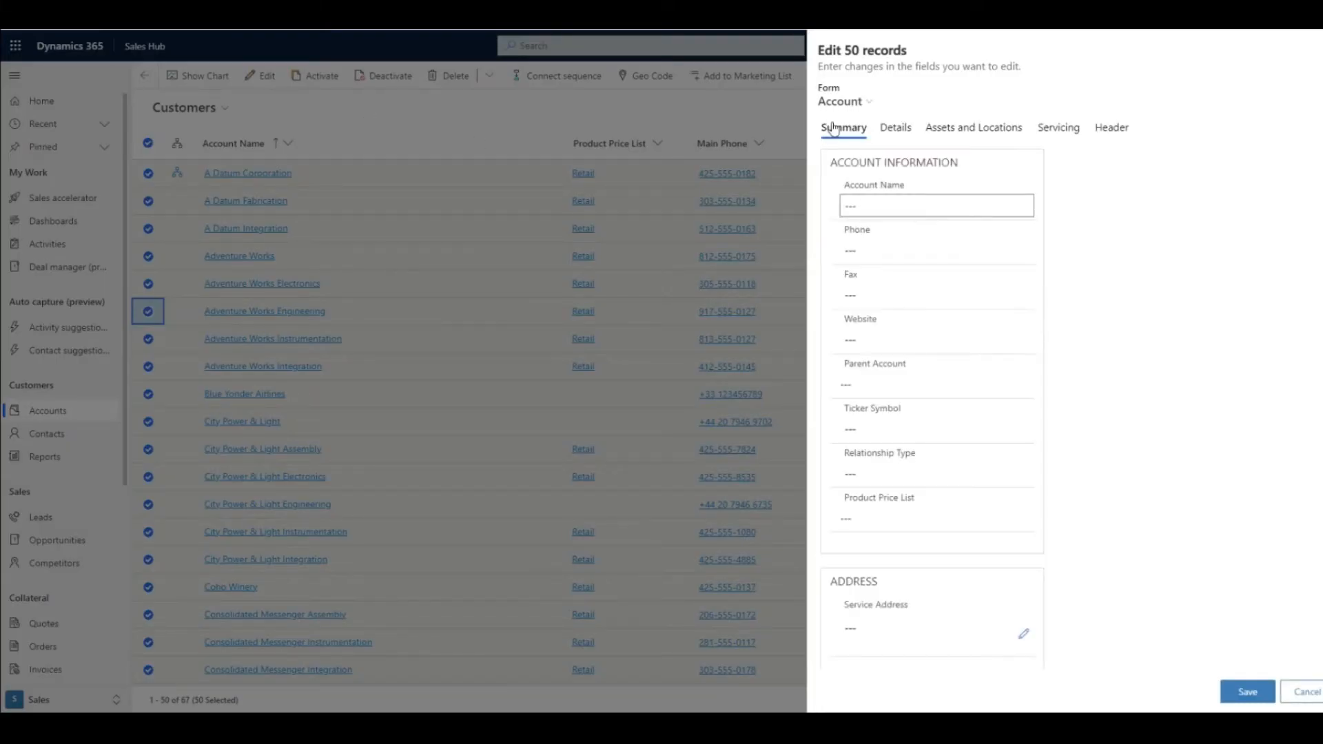
click(853, 104)
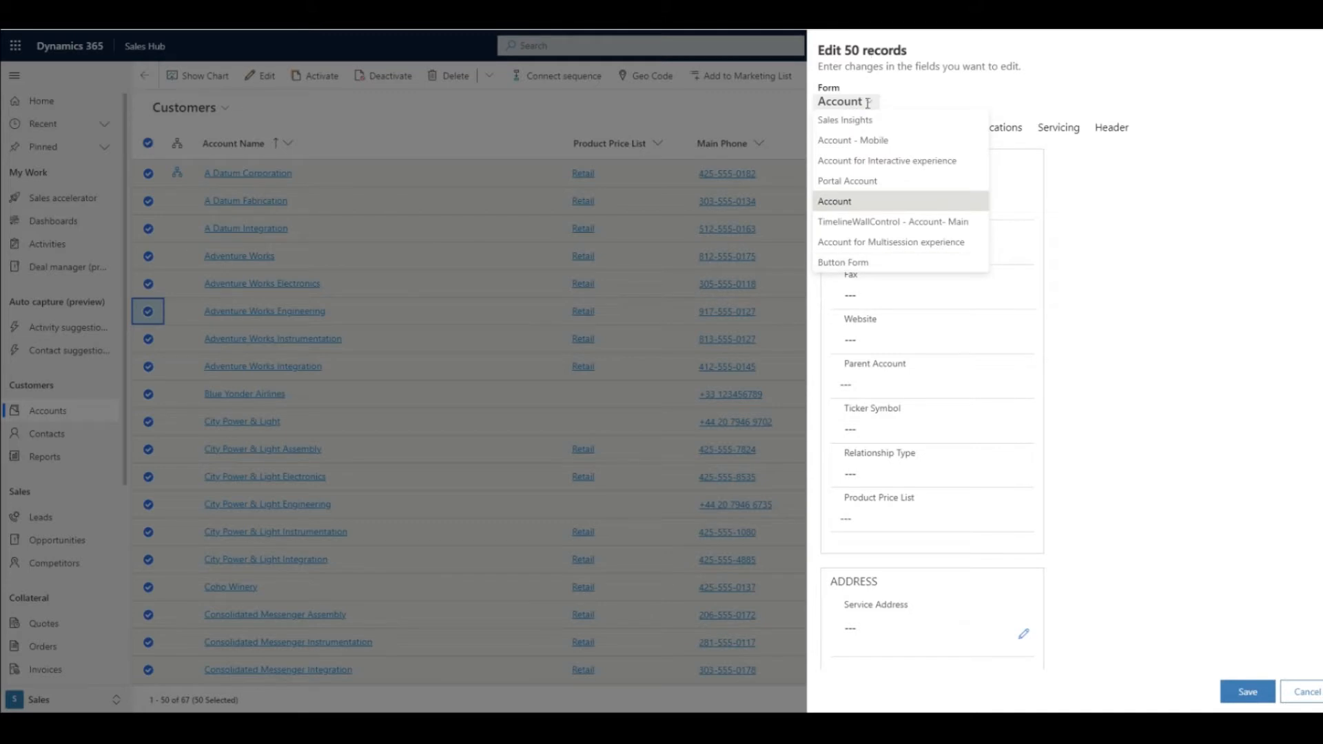
click(937, 86)
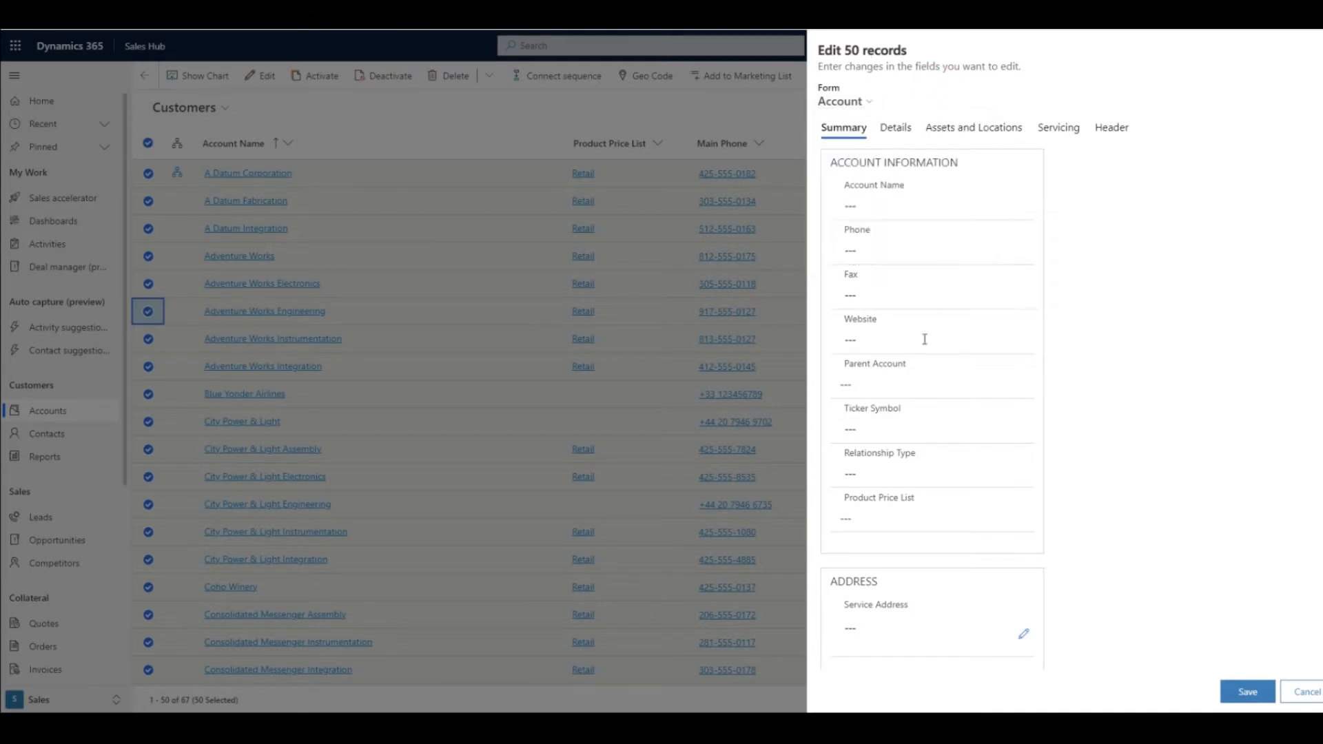
click(938, 481)
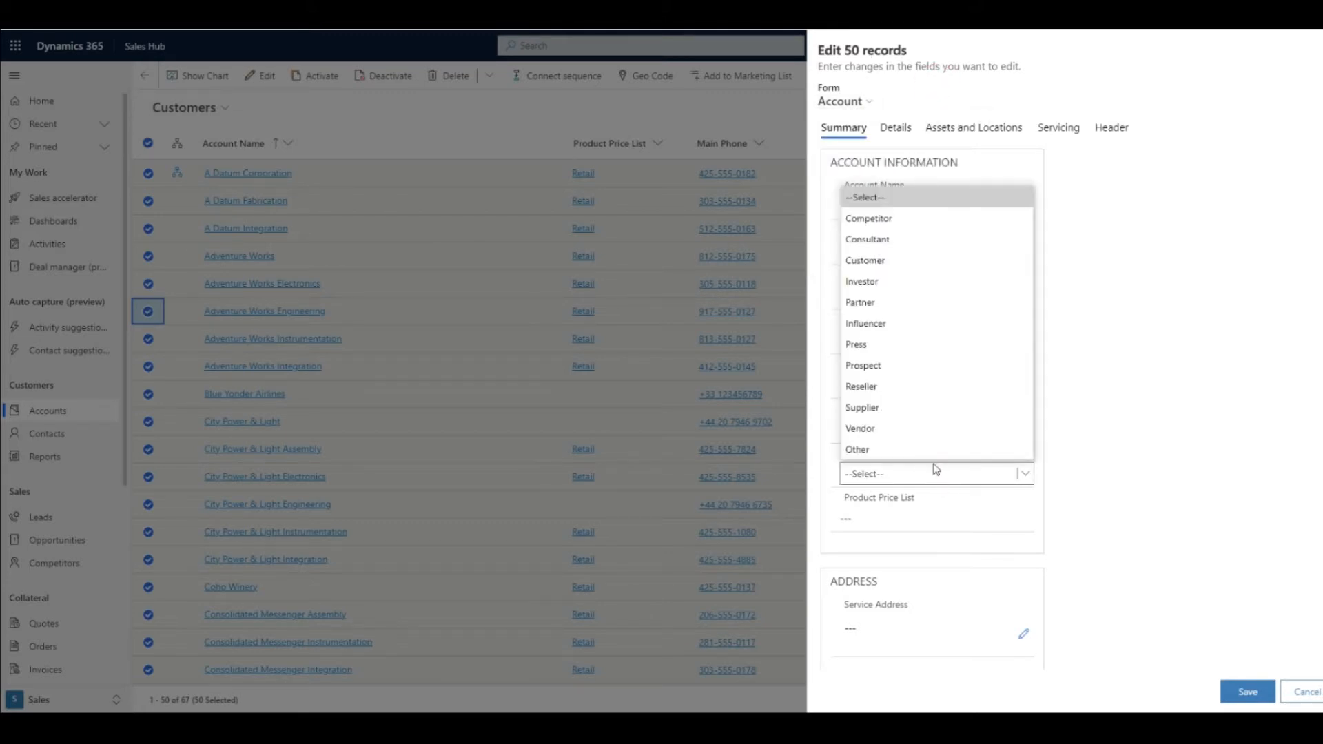
click(1222, 436)
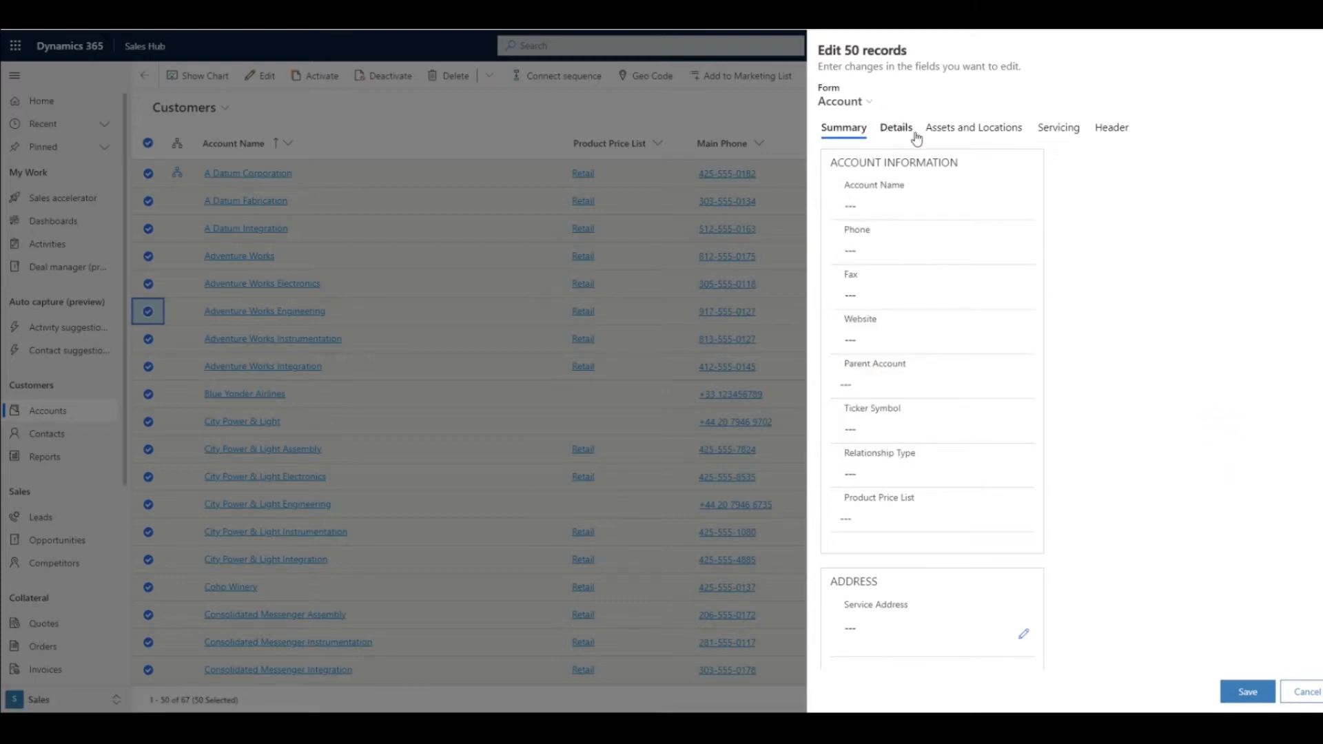
click(916, 131)
click(942, 130)
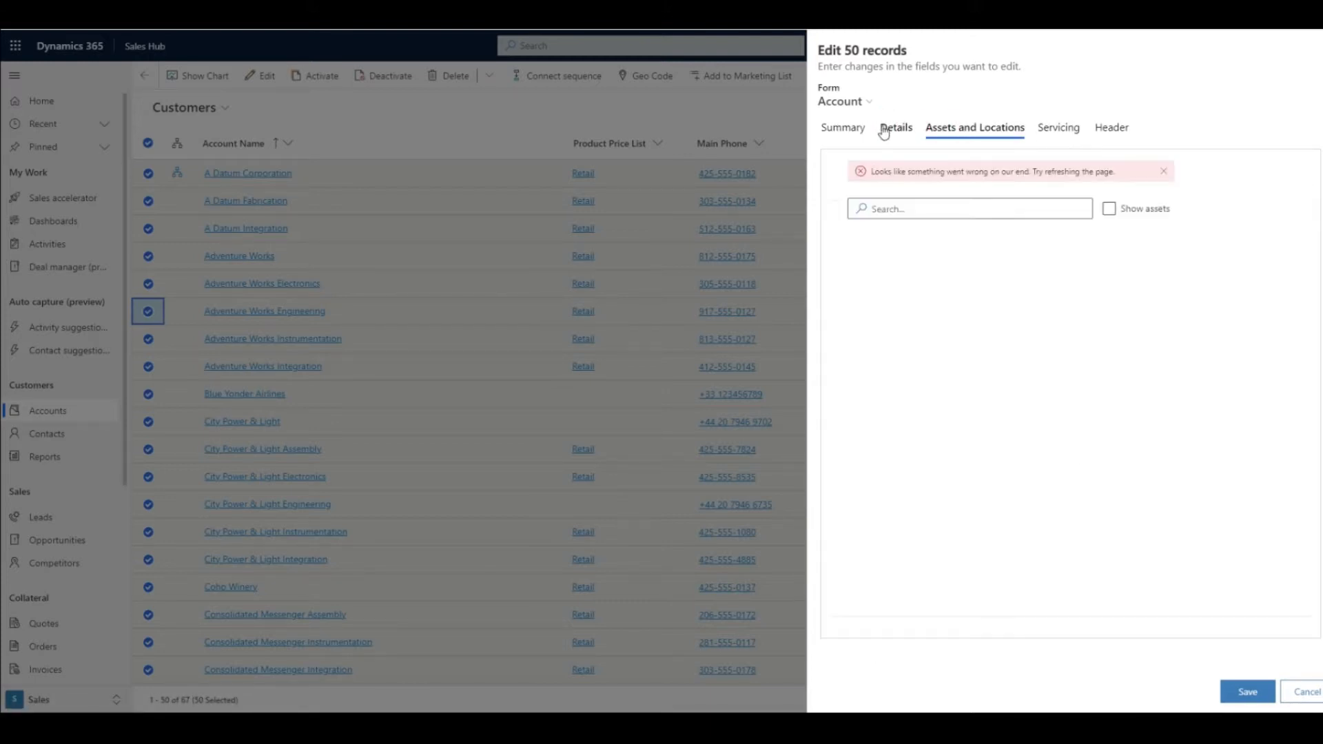
click(848, 130)
- Set the Relationship Type of all selected accounts to Customer and save the bulk edit
click(930, 465)
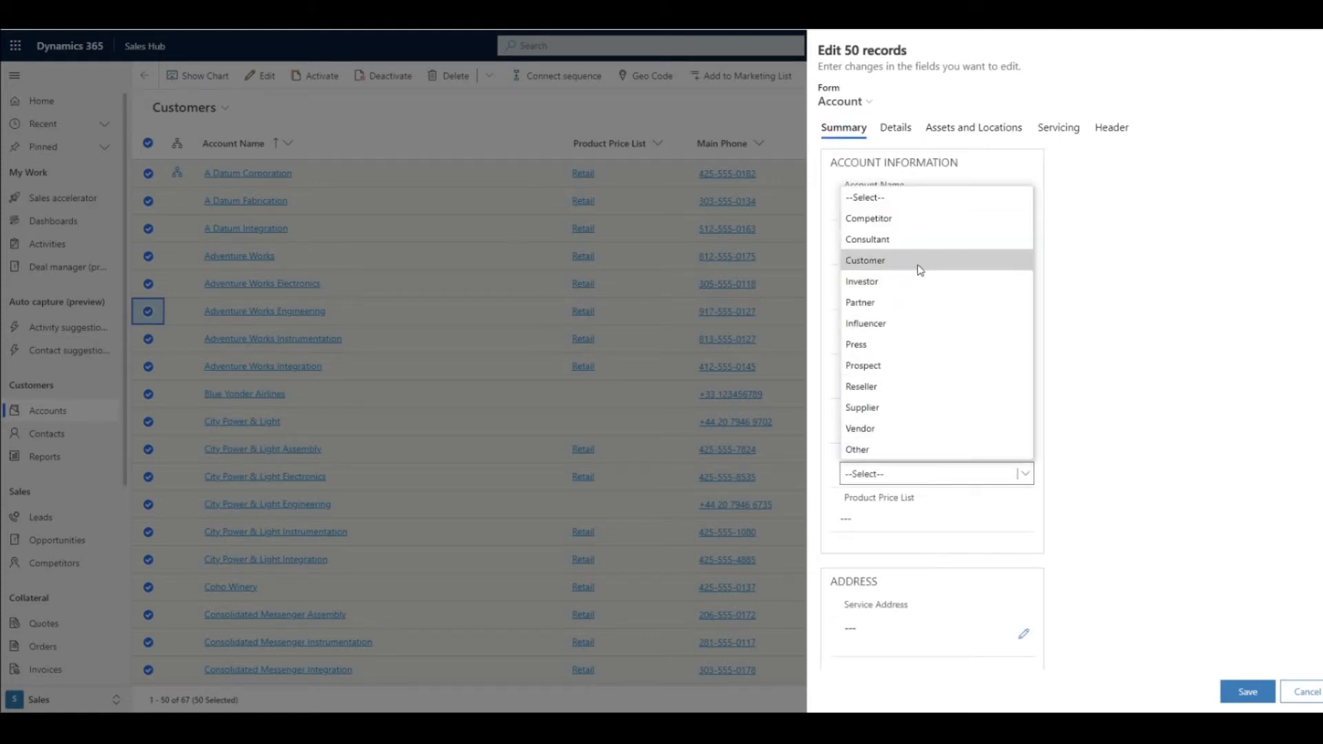
click(920, 261)
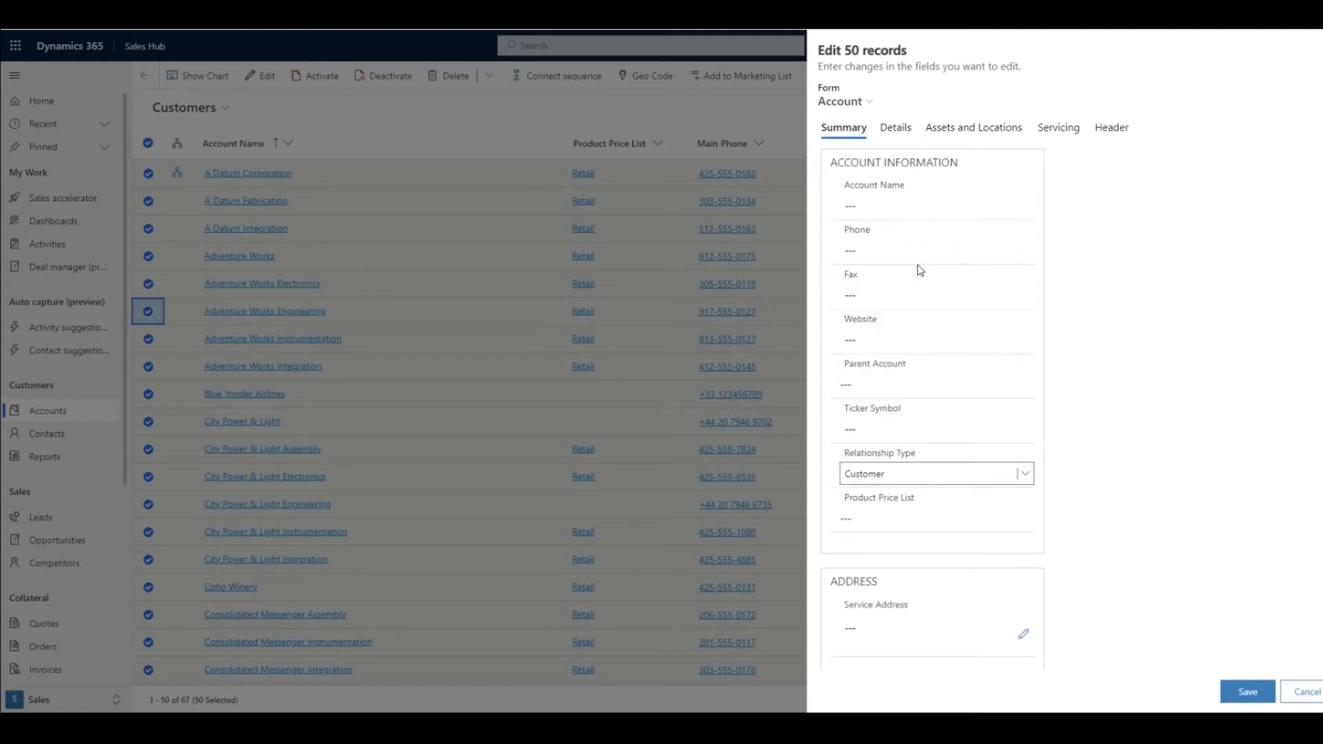
click(1228, 690)
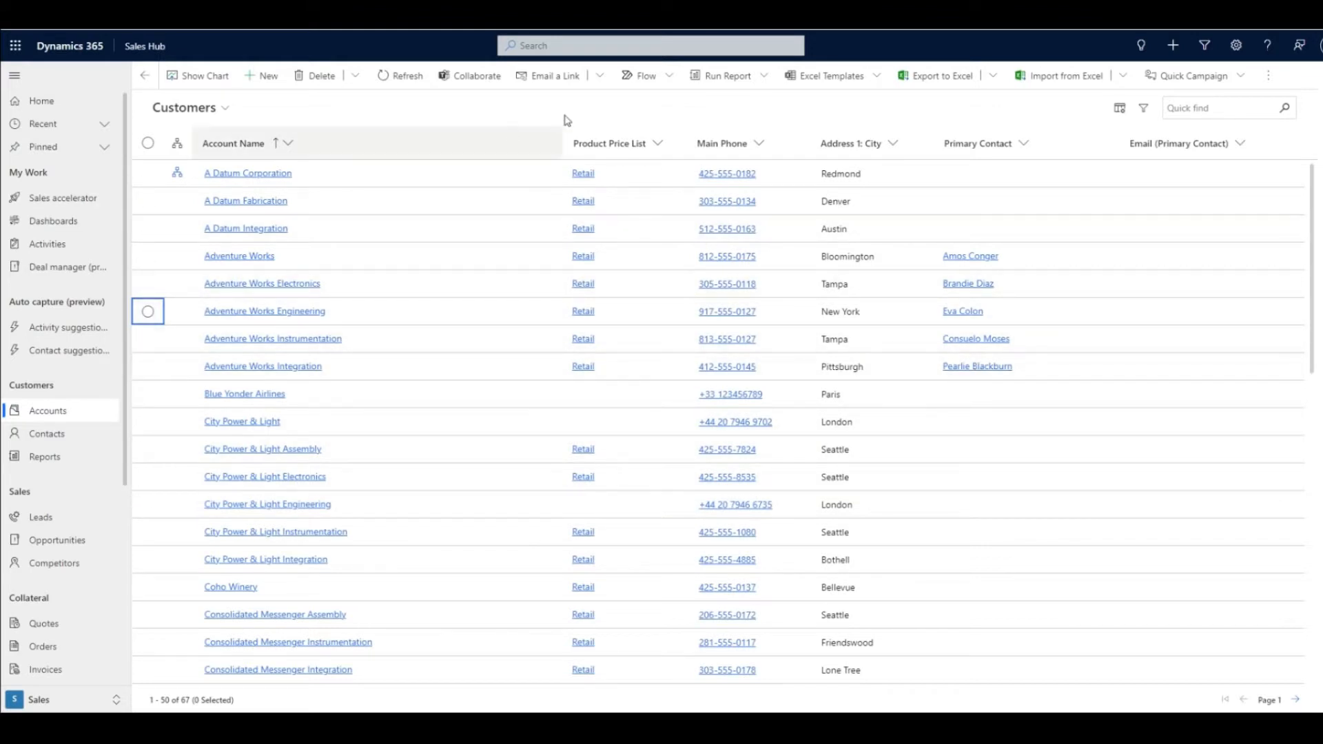
- Draft an advanced filter condition where Industry equals Doctor's Offices and Clinics, and discard it without applying
click(1146, 113)
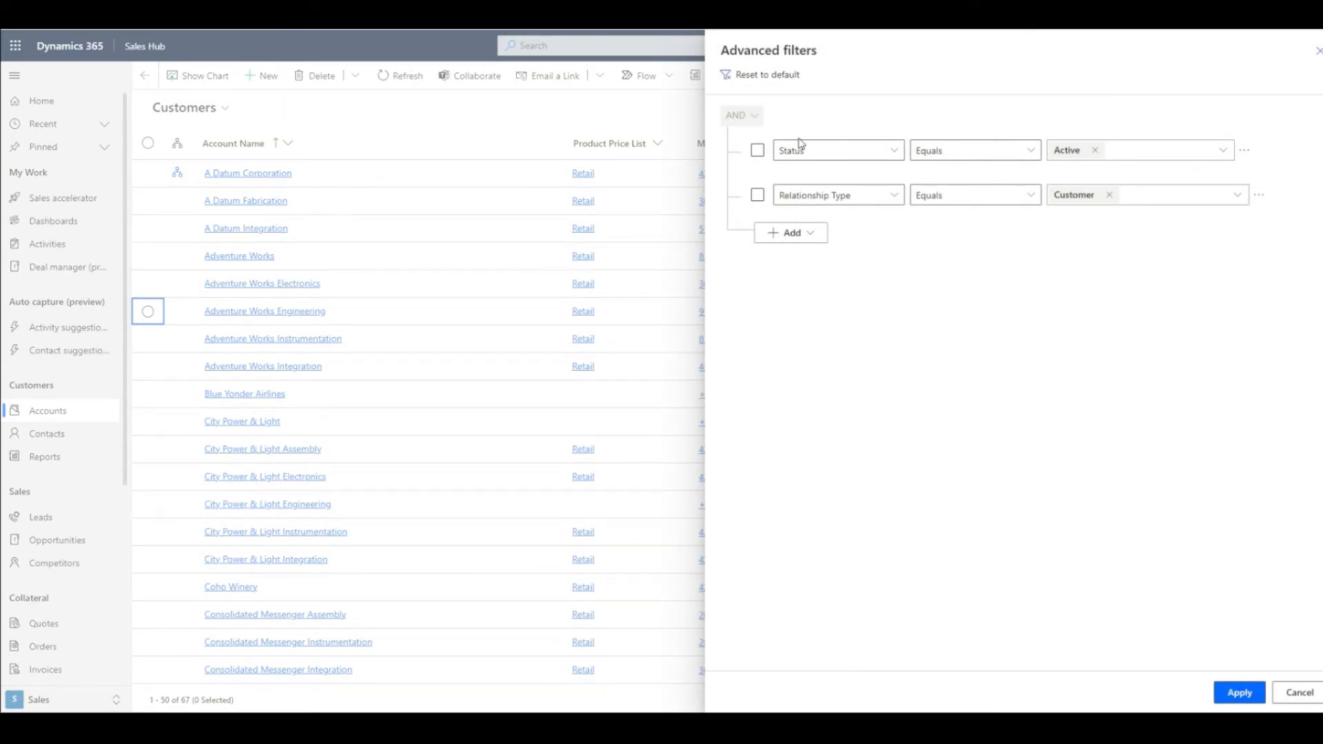
click(815, 238)
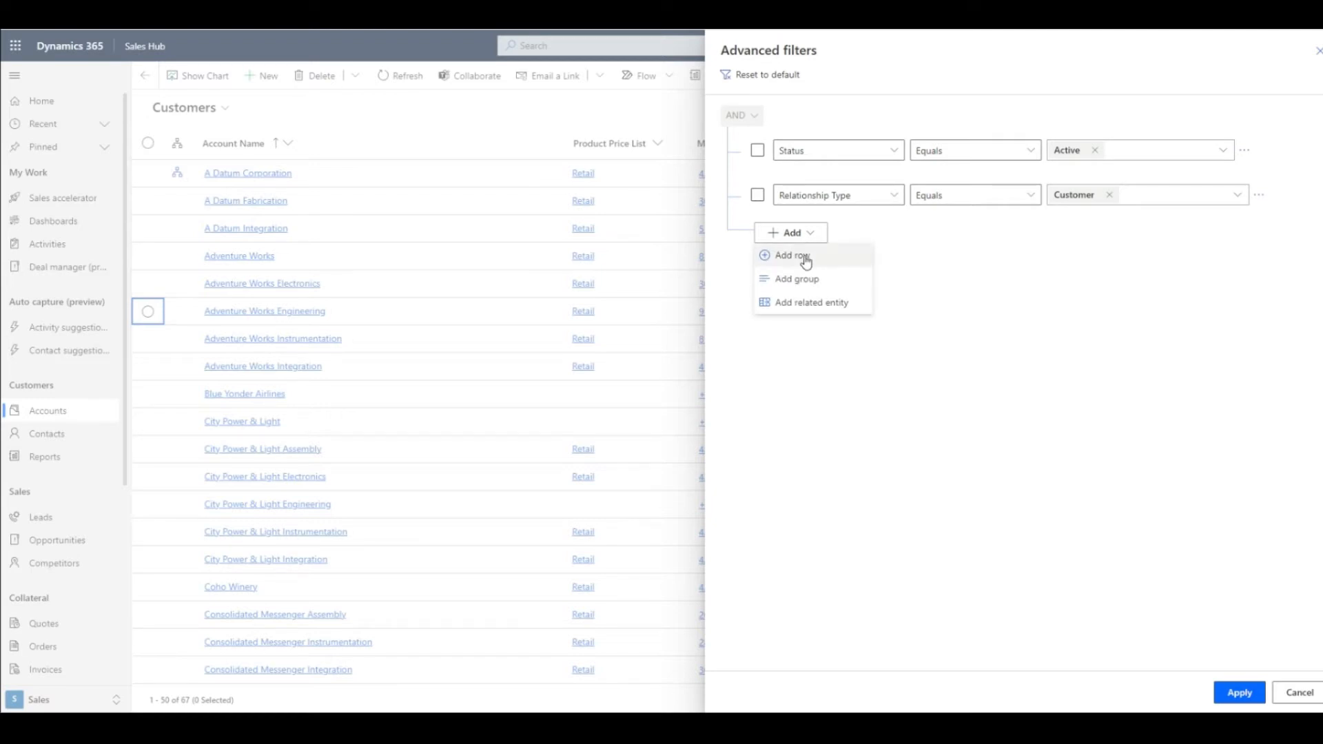
click(792, 255)
click(831, 241)
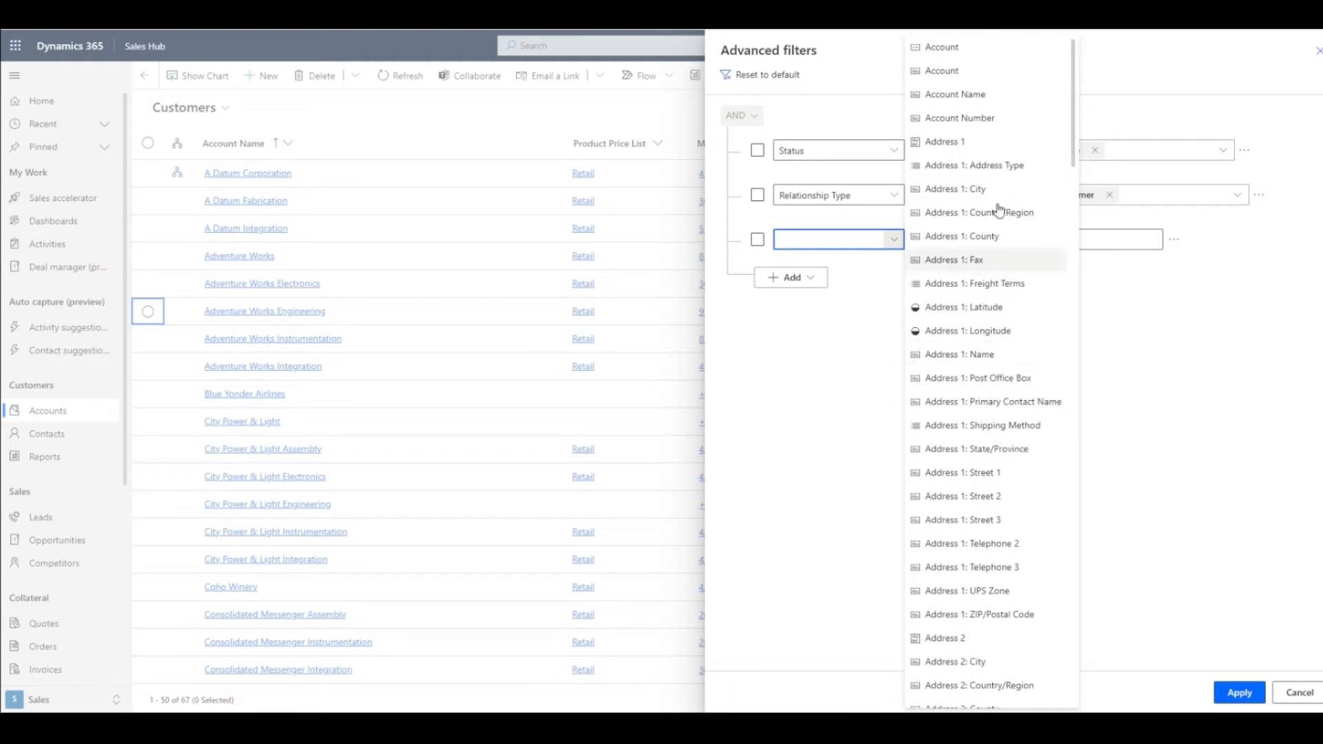
scroll(992, 570, down, 20)
scroll(991, 568, up, 15)
scroll(990, 568, up, 3)
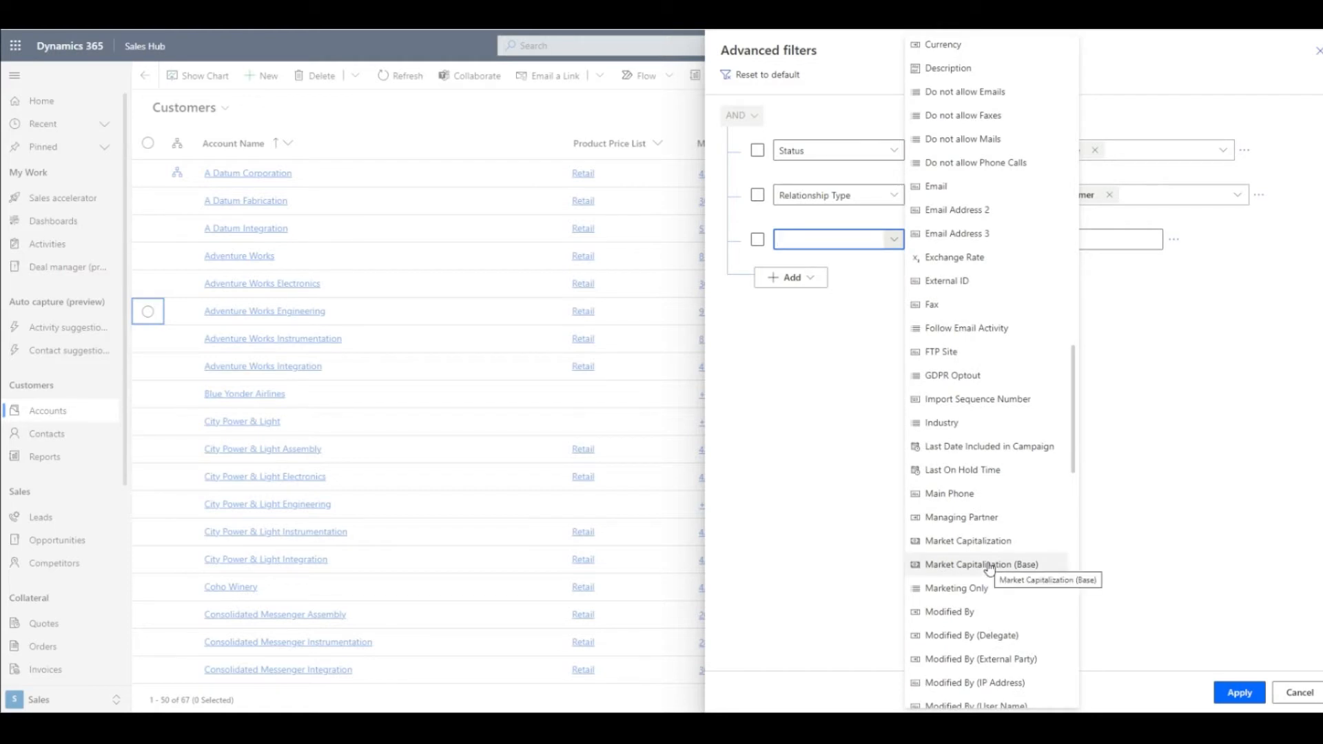
click(986, 422)
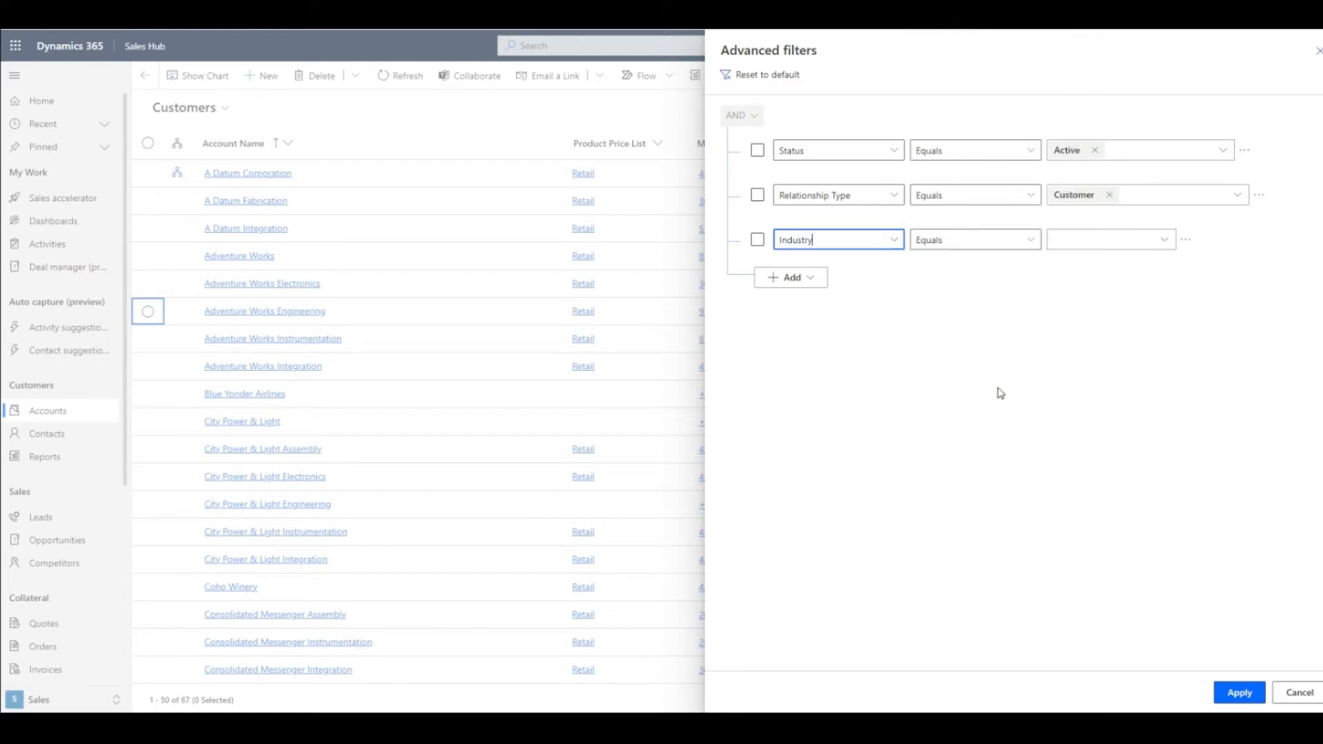
click(1125, 241)
scroll(1113, 435, down, 2)
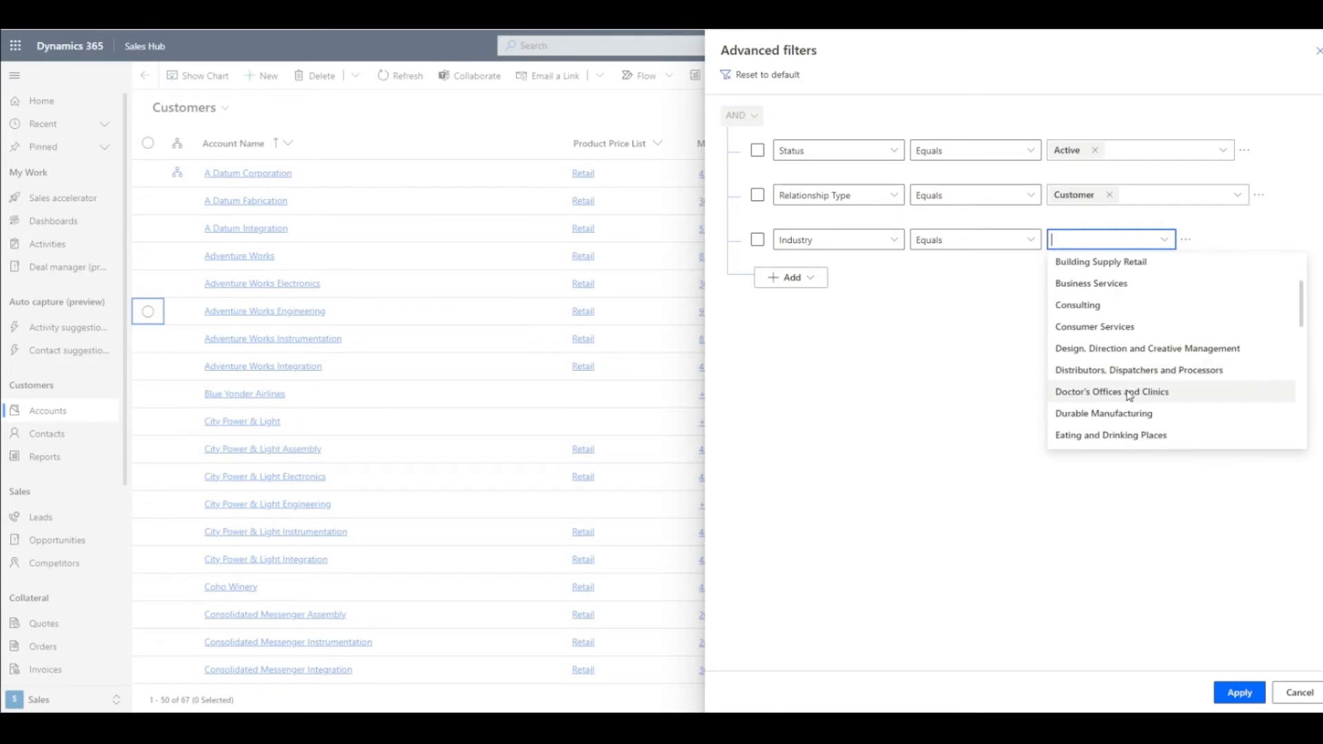
click(1130, 392)
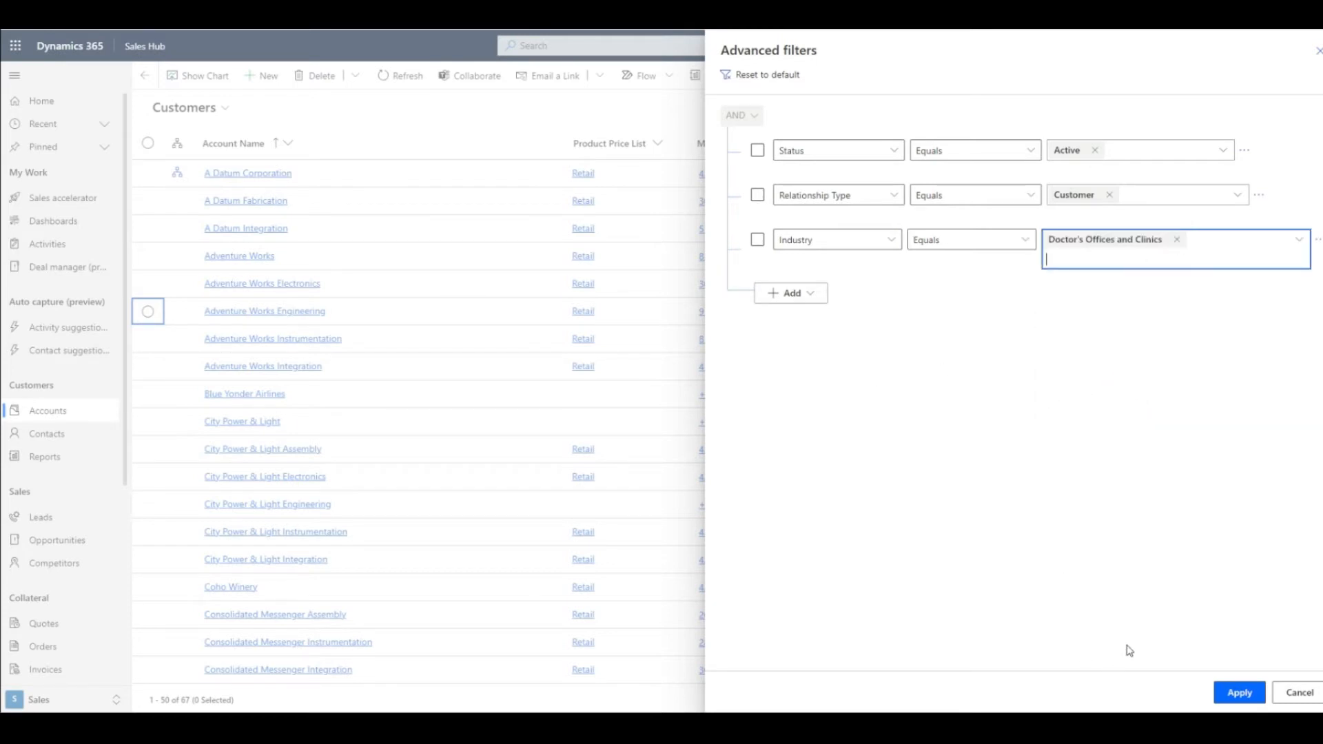
click(1292, 692)
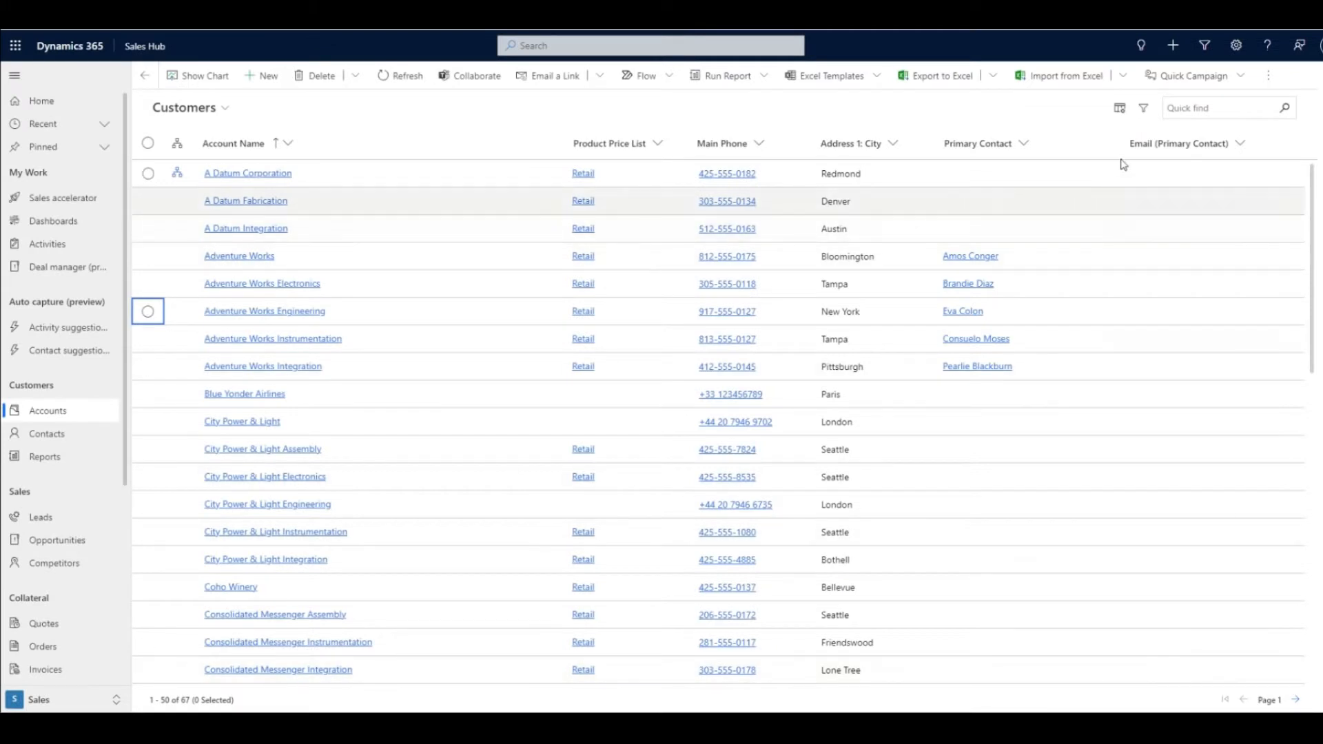
- Add the Credit Hold column to the Customers view, apply it and look over the updated list
click(1120, 108)
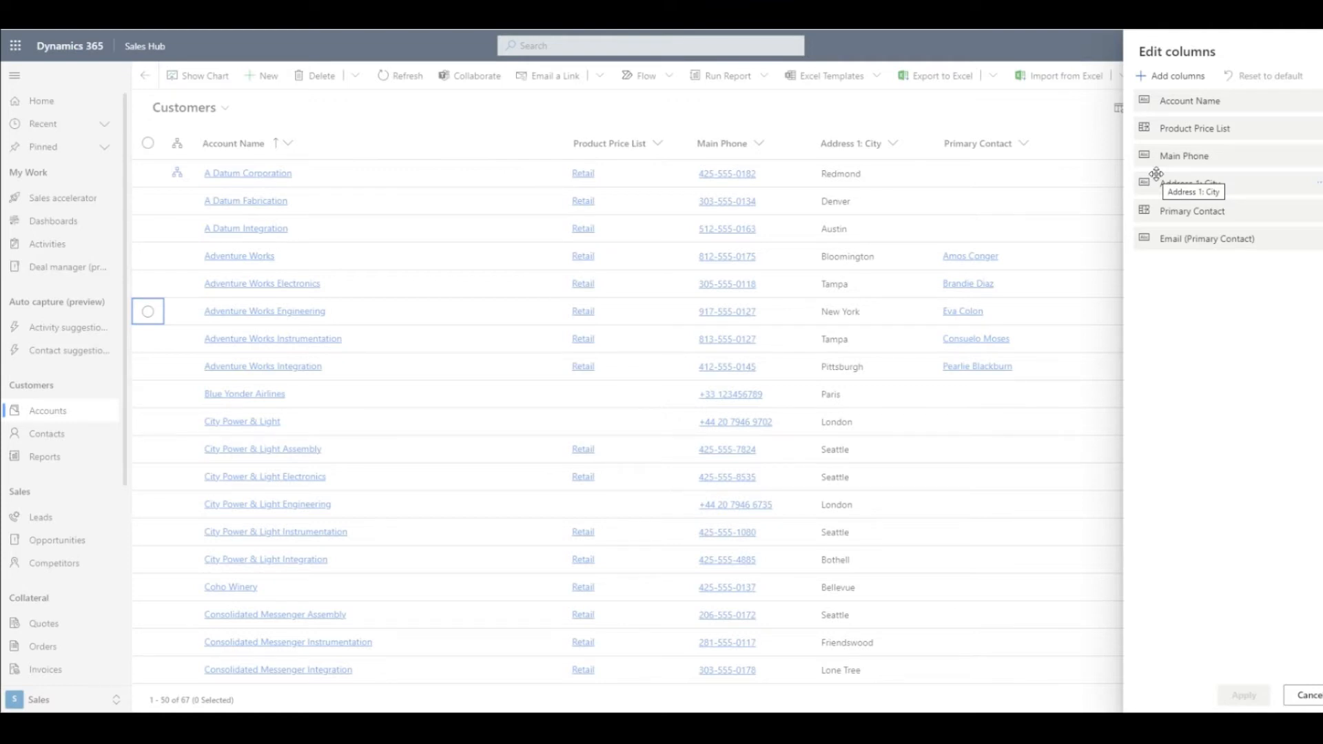
click(1174, 77)
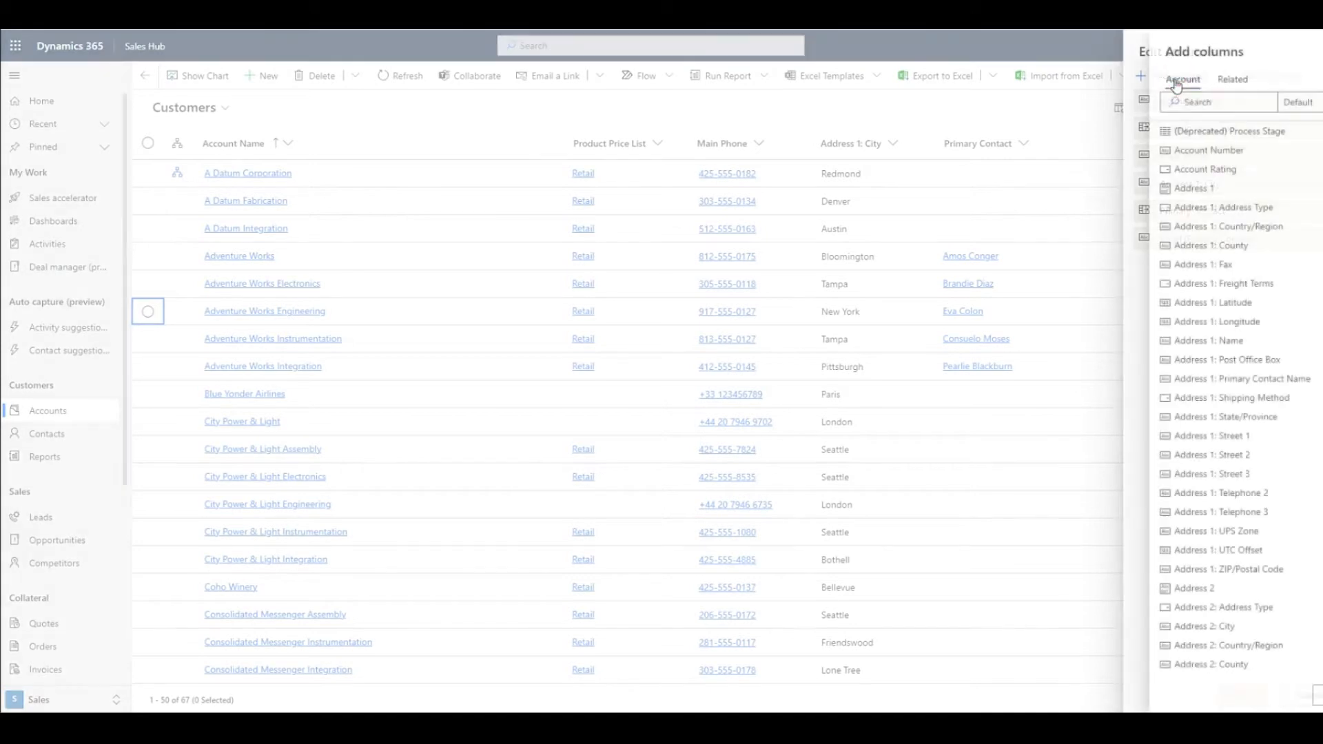
scroll(1201, 338, down, 5)
scroll(1200, 340, down, 7)
click(1197, 413)
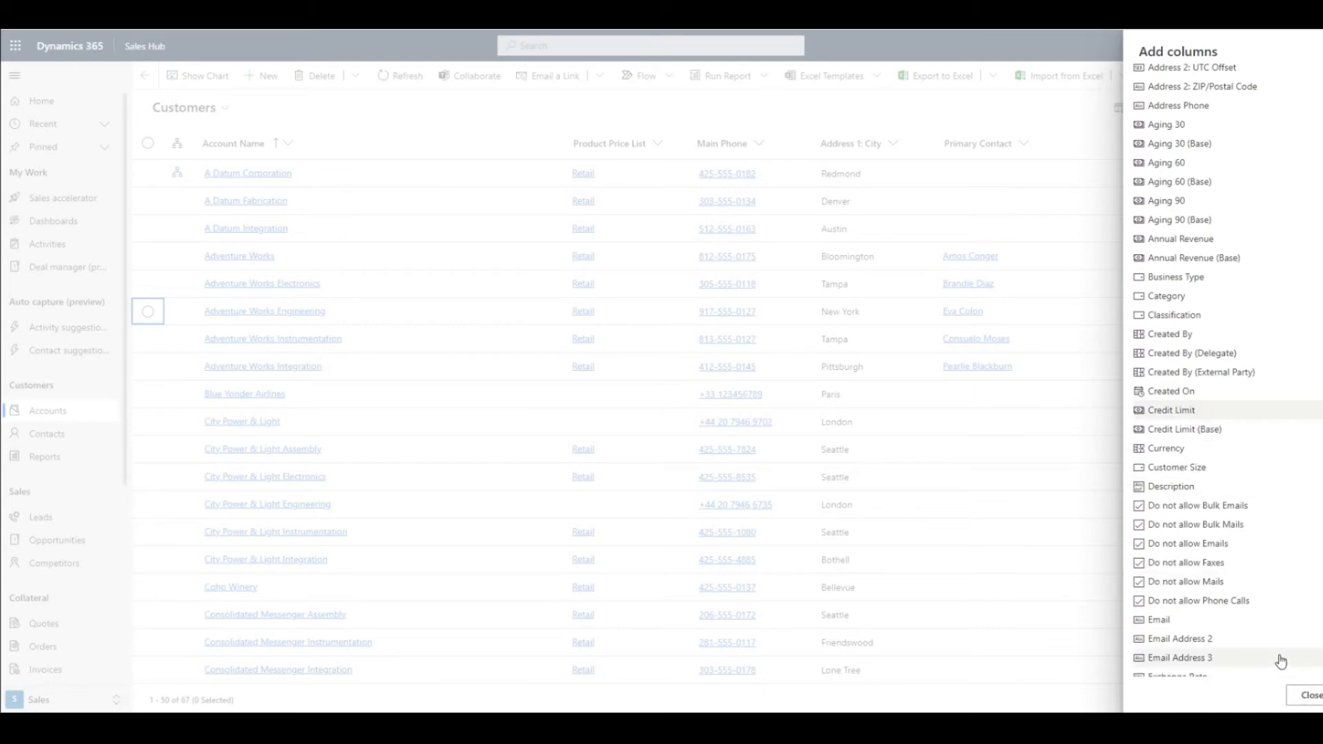
click(1319, 48)
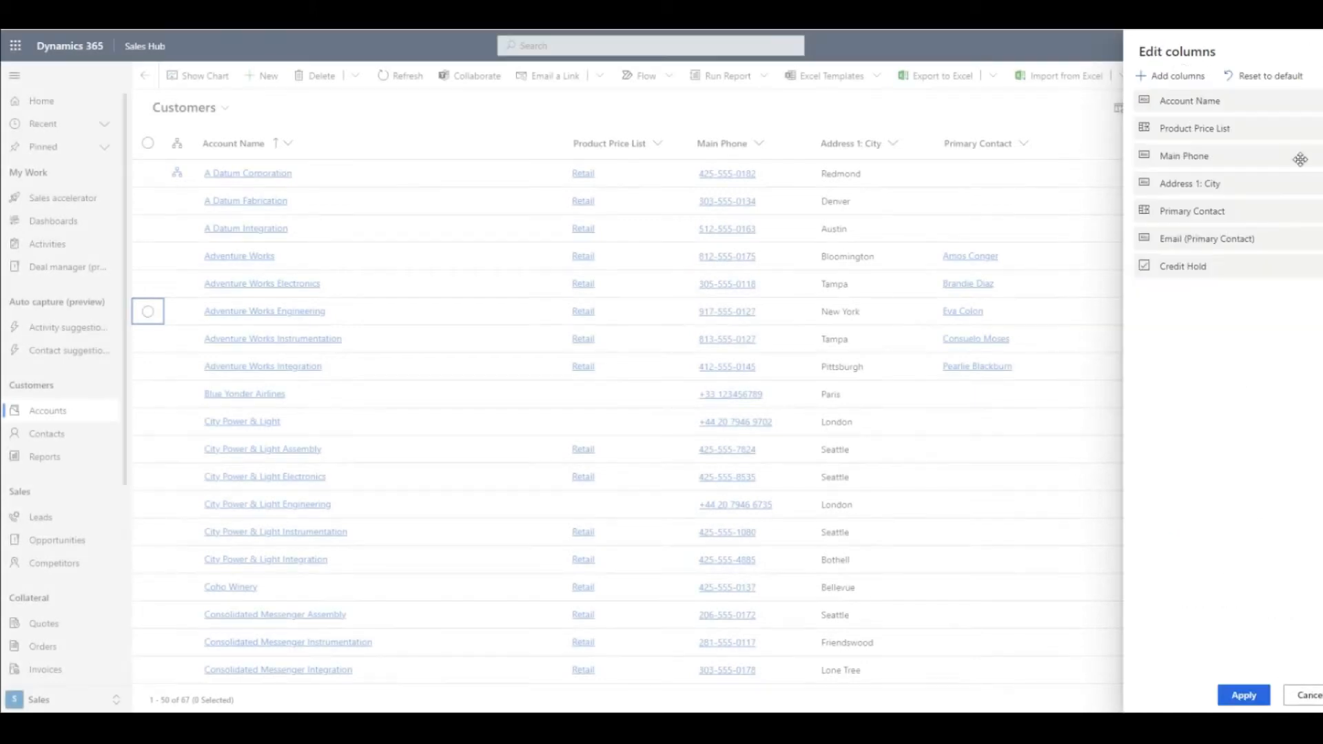
click(1243, 691)
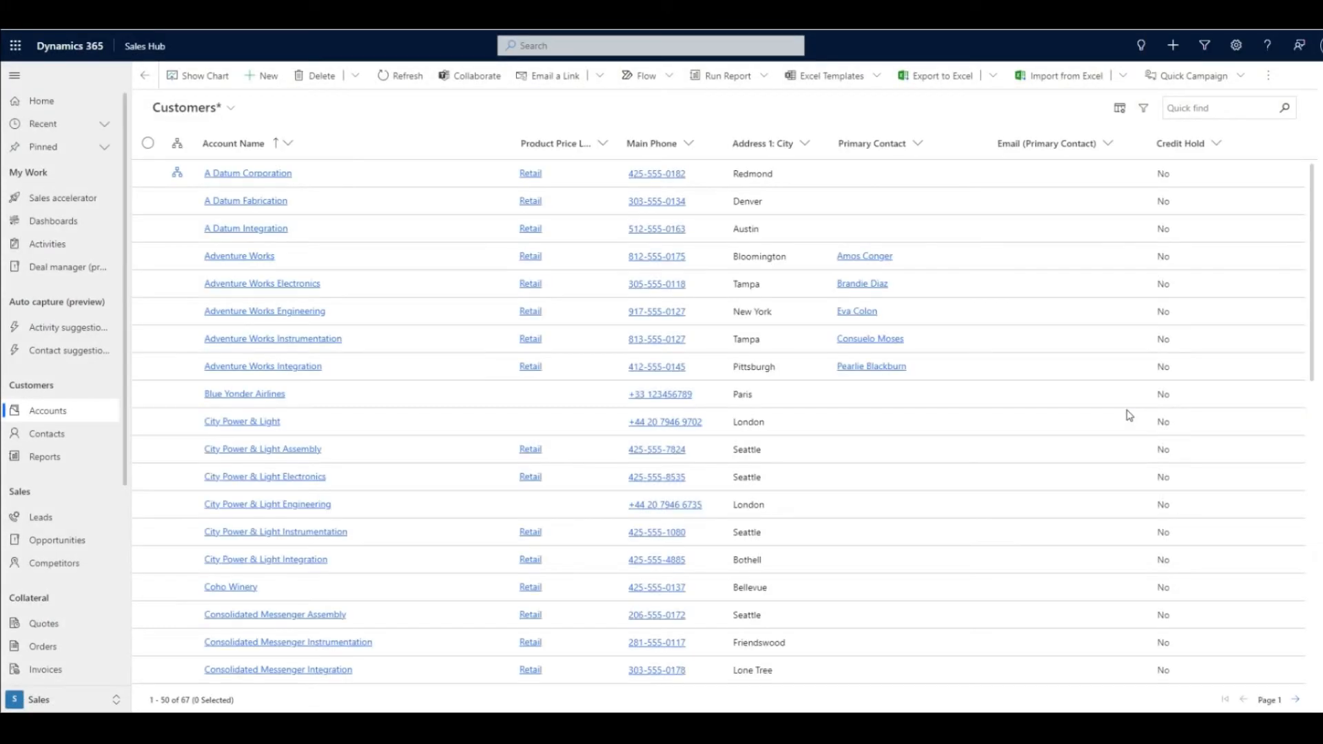
scroll(1265, 476, down, 10)
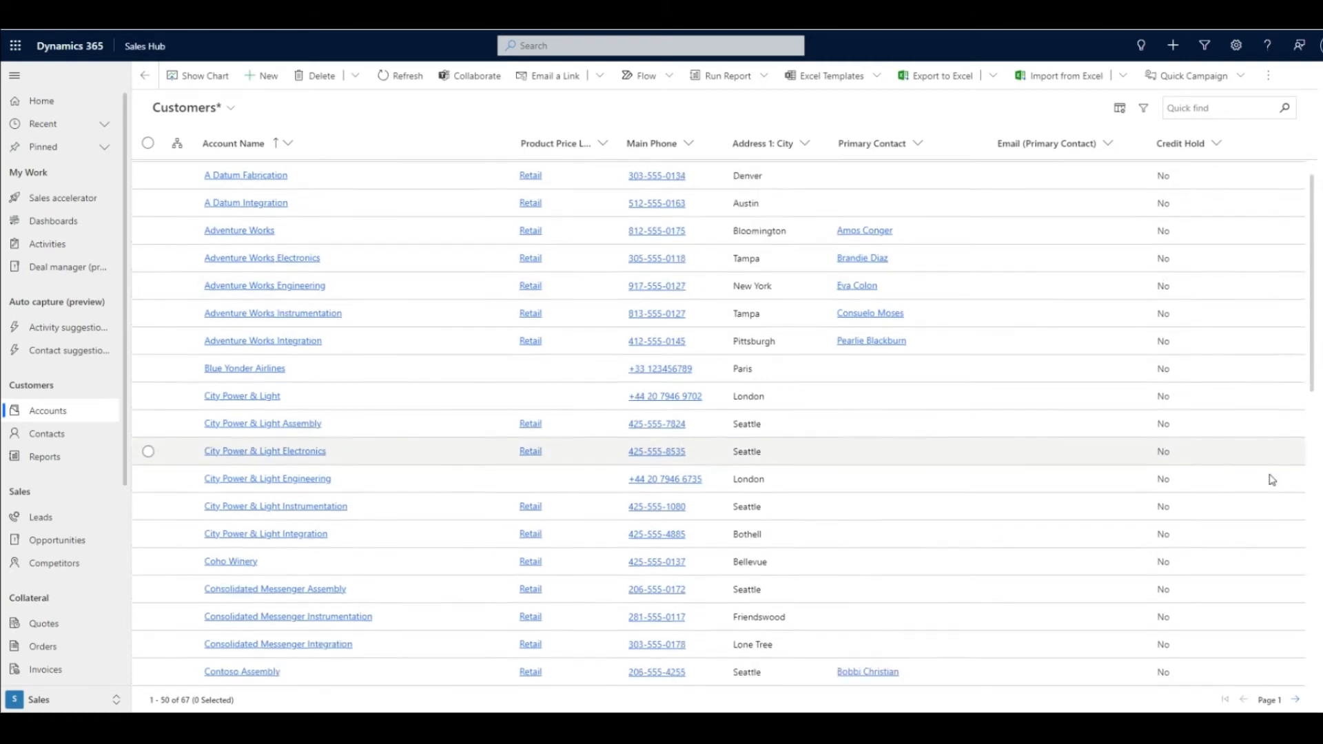
scroll(1265, 472, up, 10)
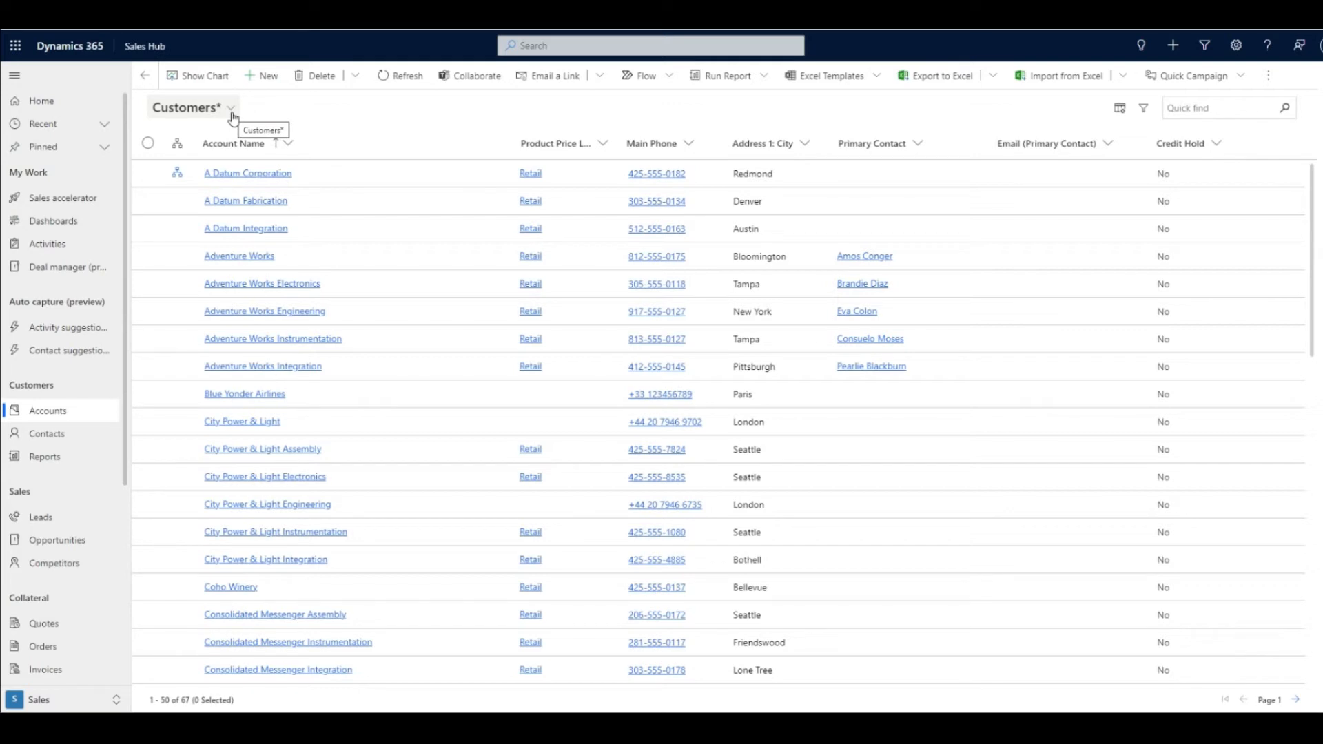
- Open the A Datum Fabrication account record for viewing and return to the Customers list
click(239, 203)
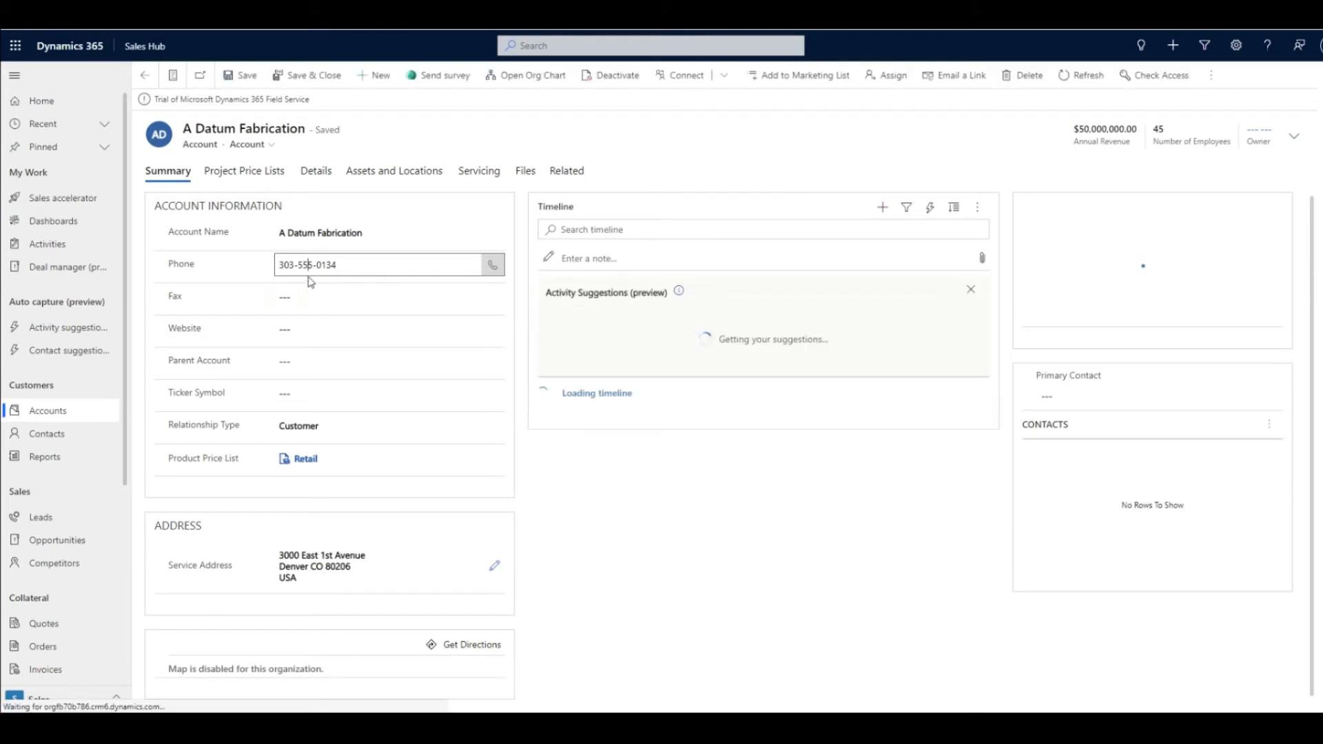
key(alt+Left)
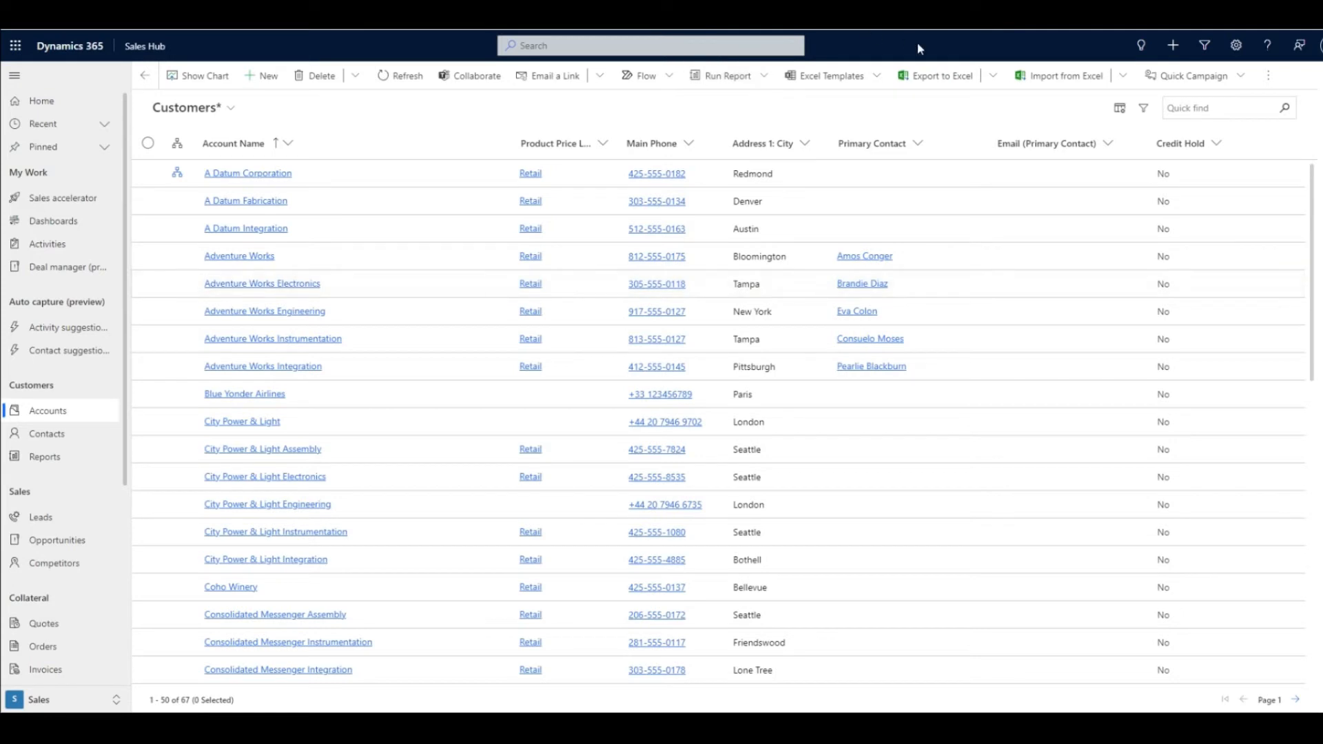
click(1269, 79)
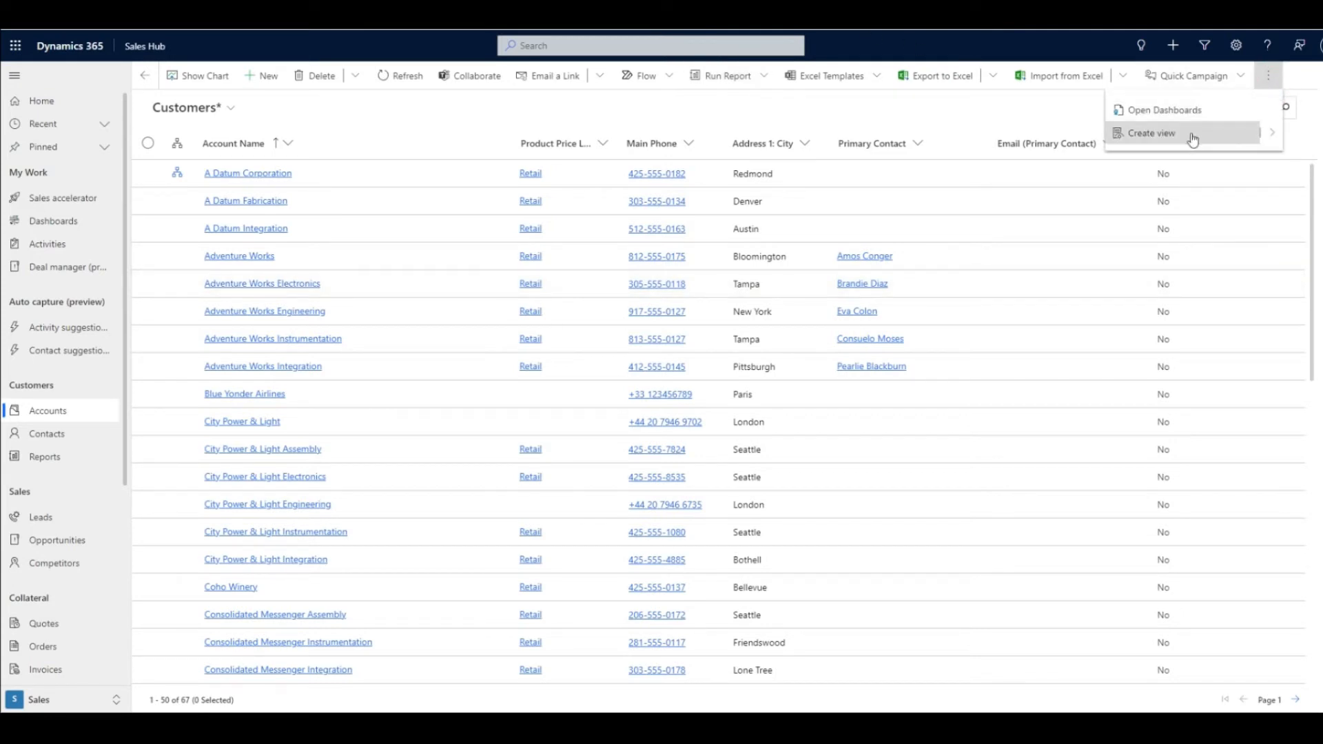
mouse_move(1188, 141)
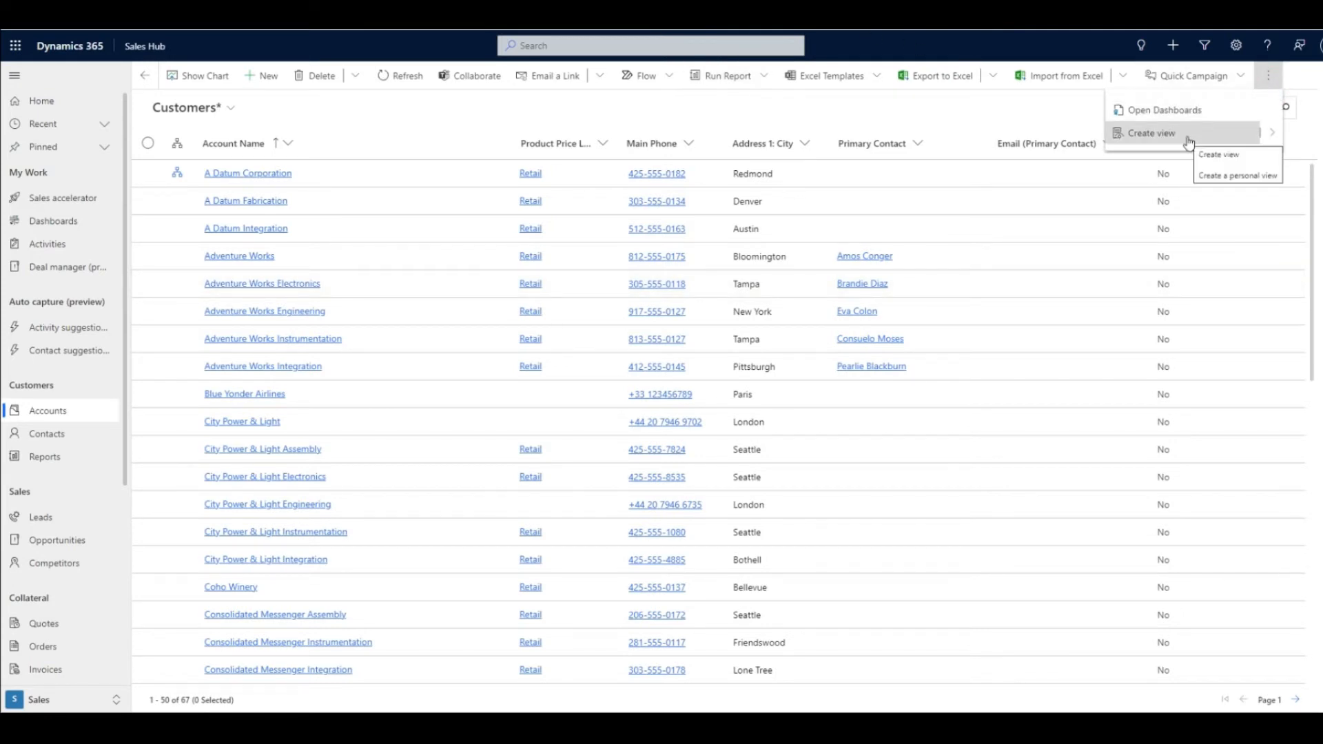
click(991, 108)
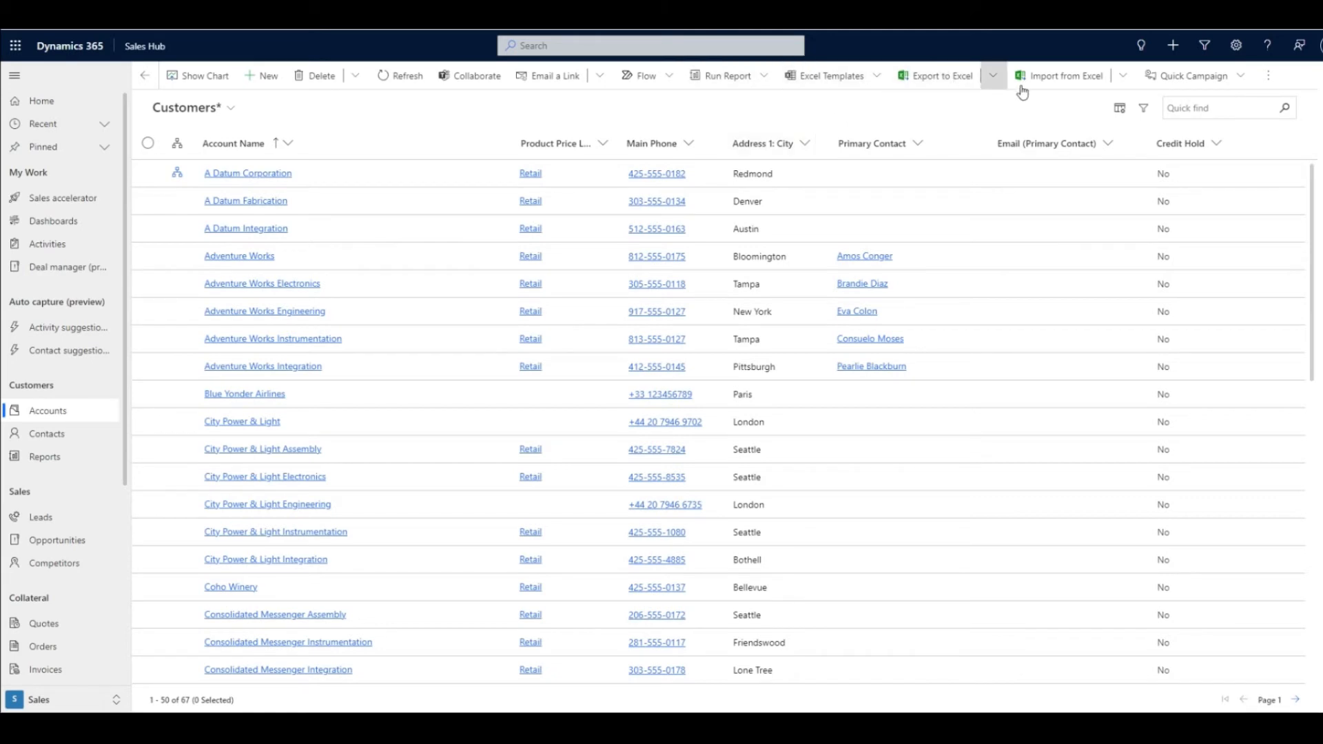
click(1119, 81)
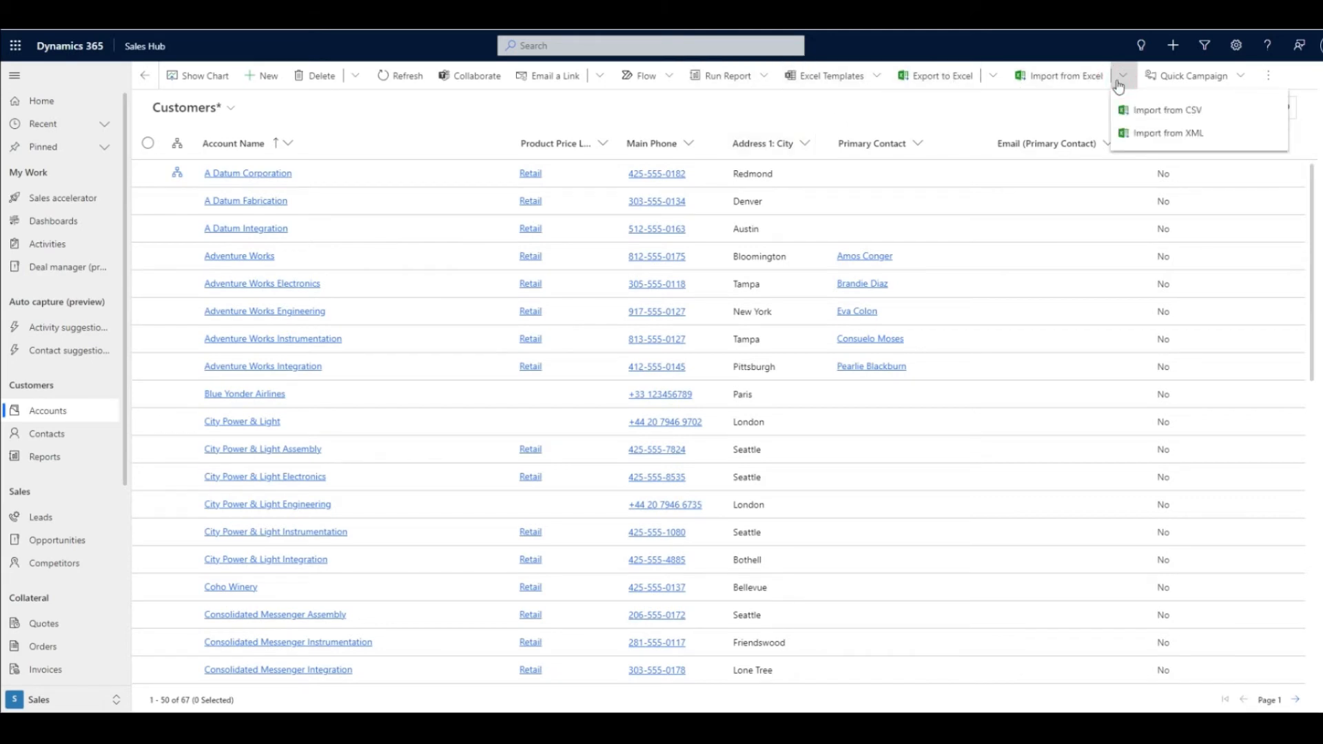
- Open the Import from CSV form to view its options and close it without importing a file
click(1165, 112)
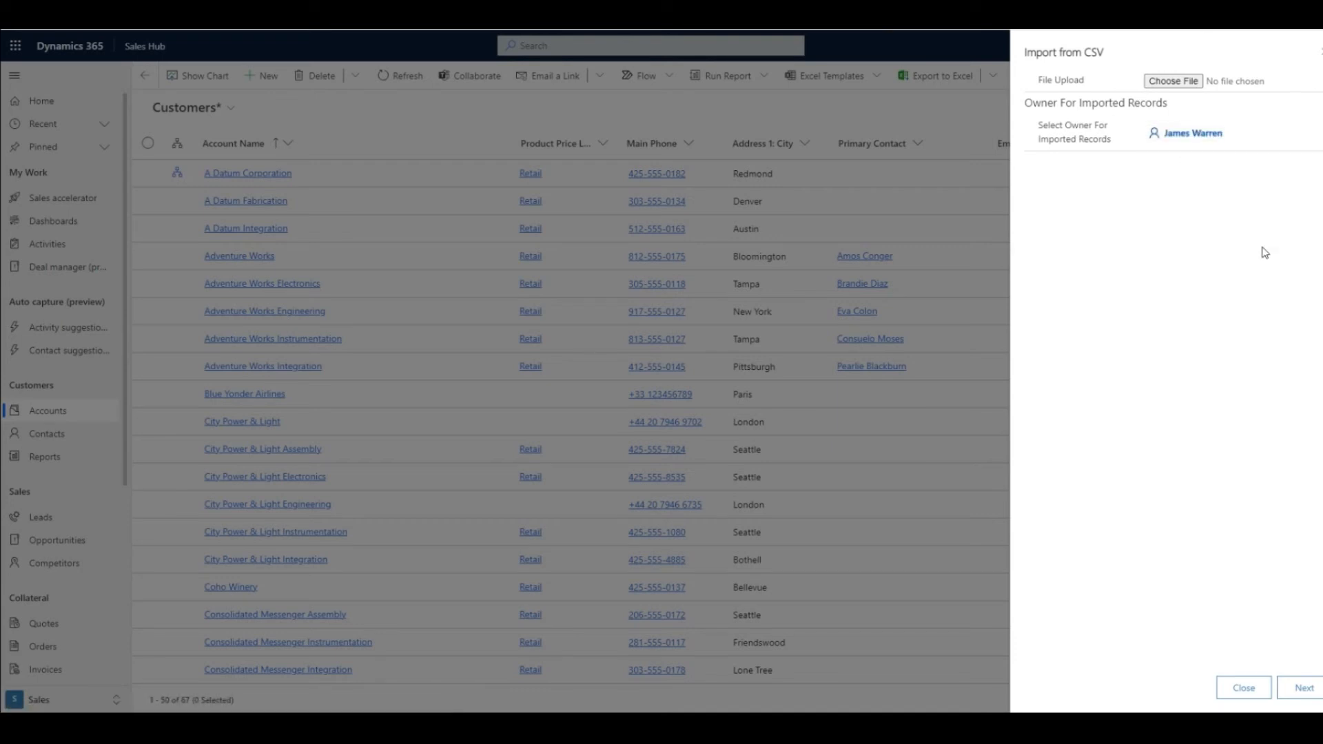
click(1243, 688)
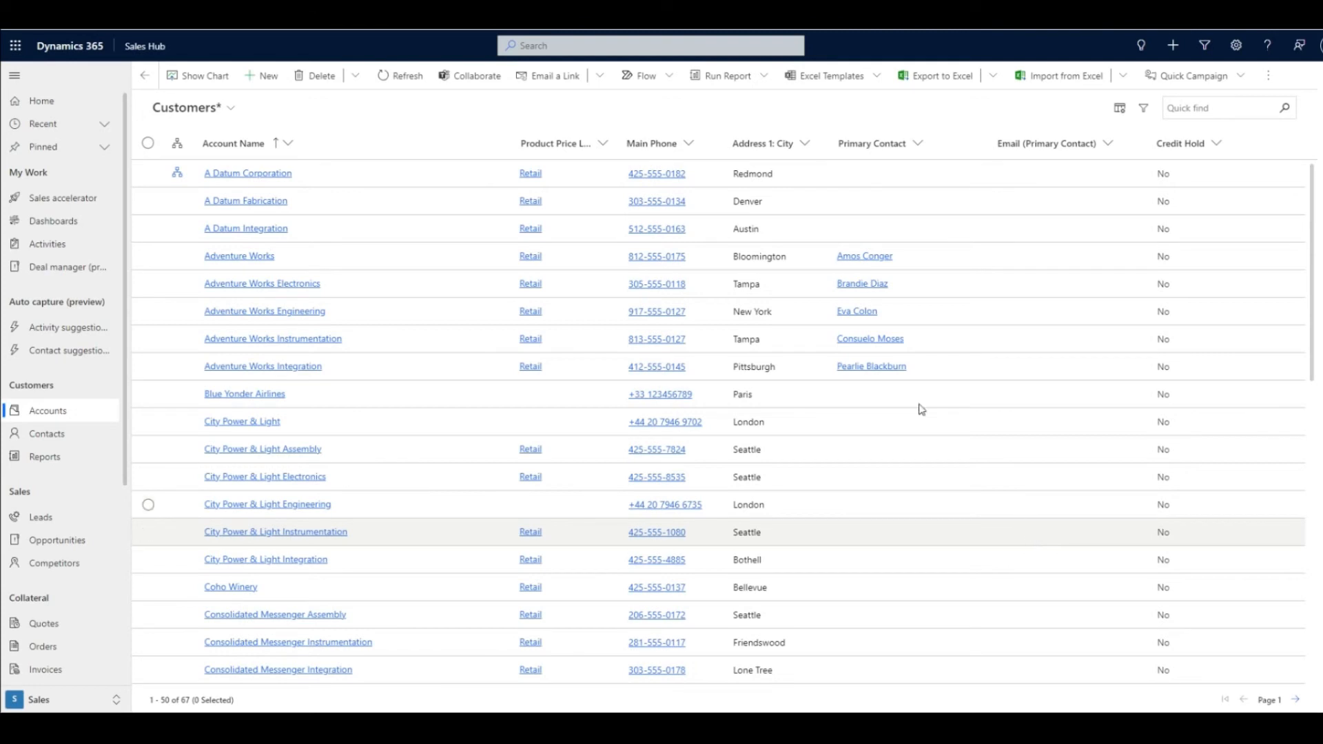
- Reset the default account view and set the Active Accounts view as the new default
click(202, 114)
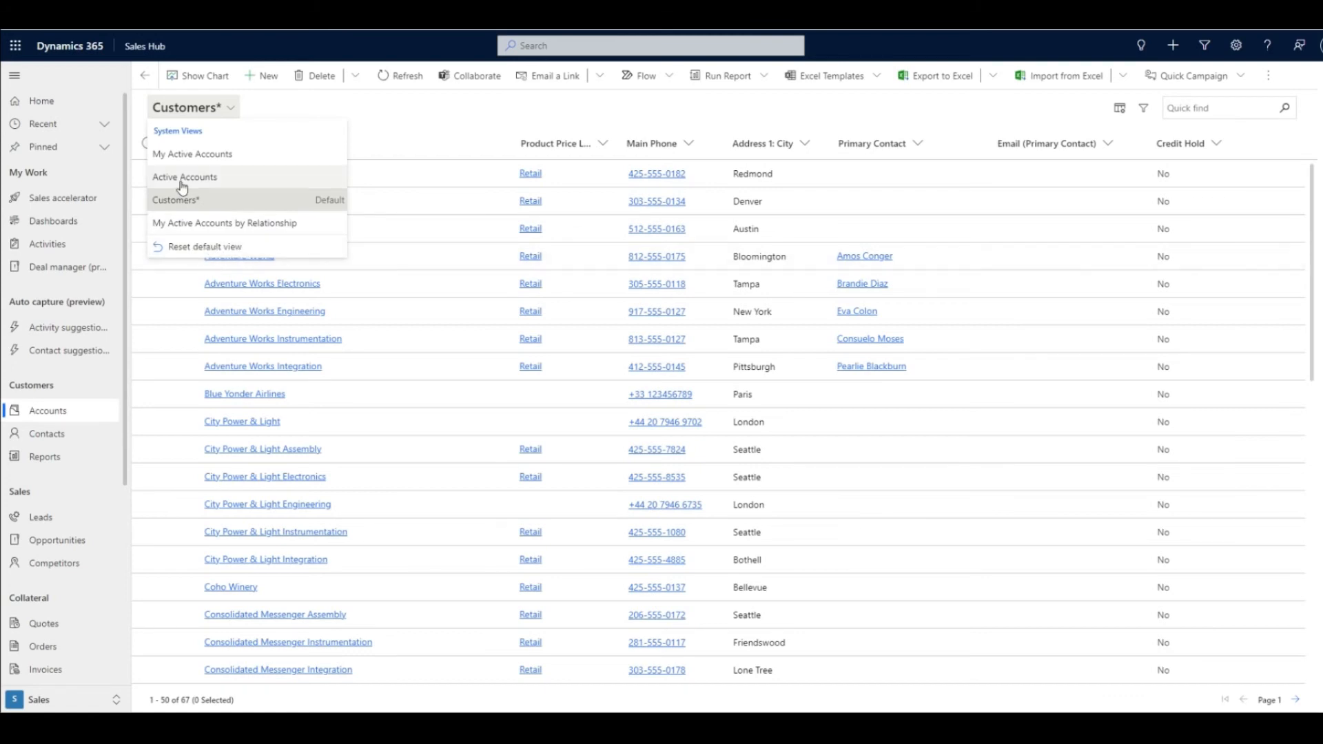
click(195, 249)
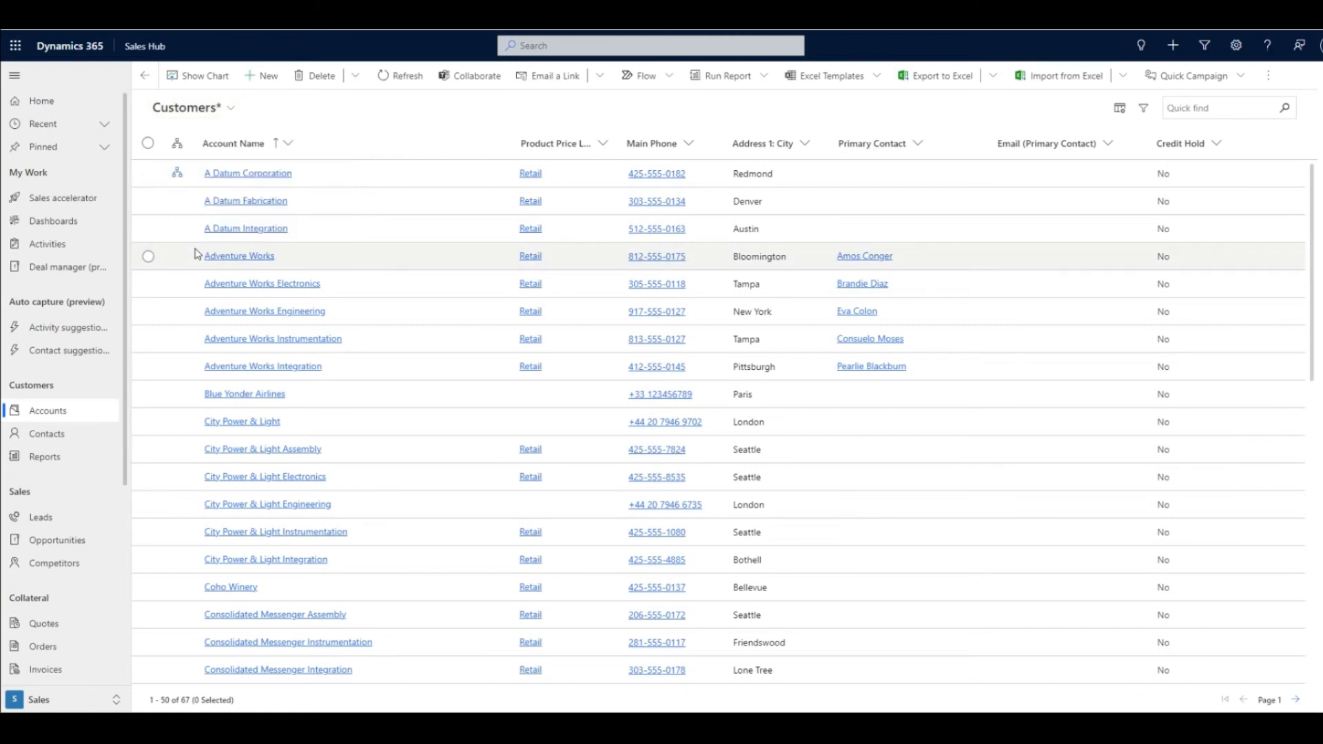
click(197, 110)
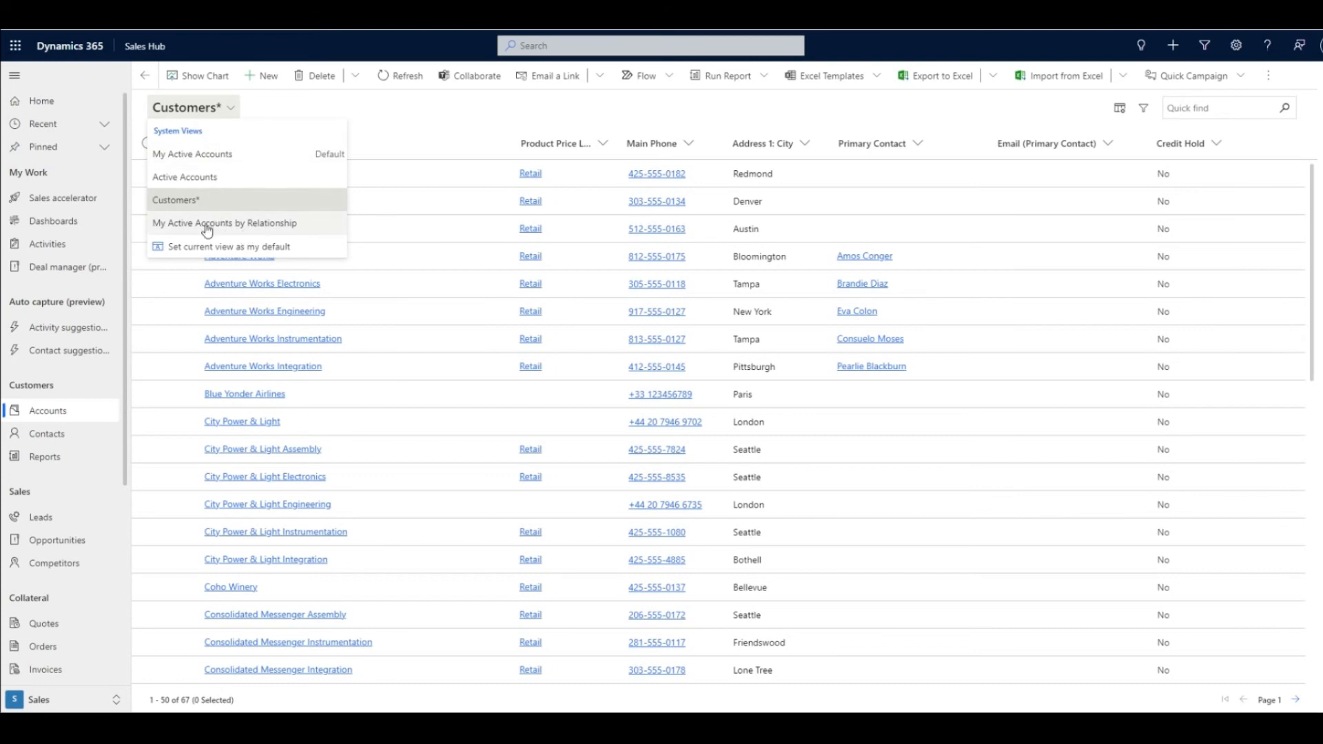
click(213, 177)
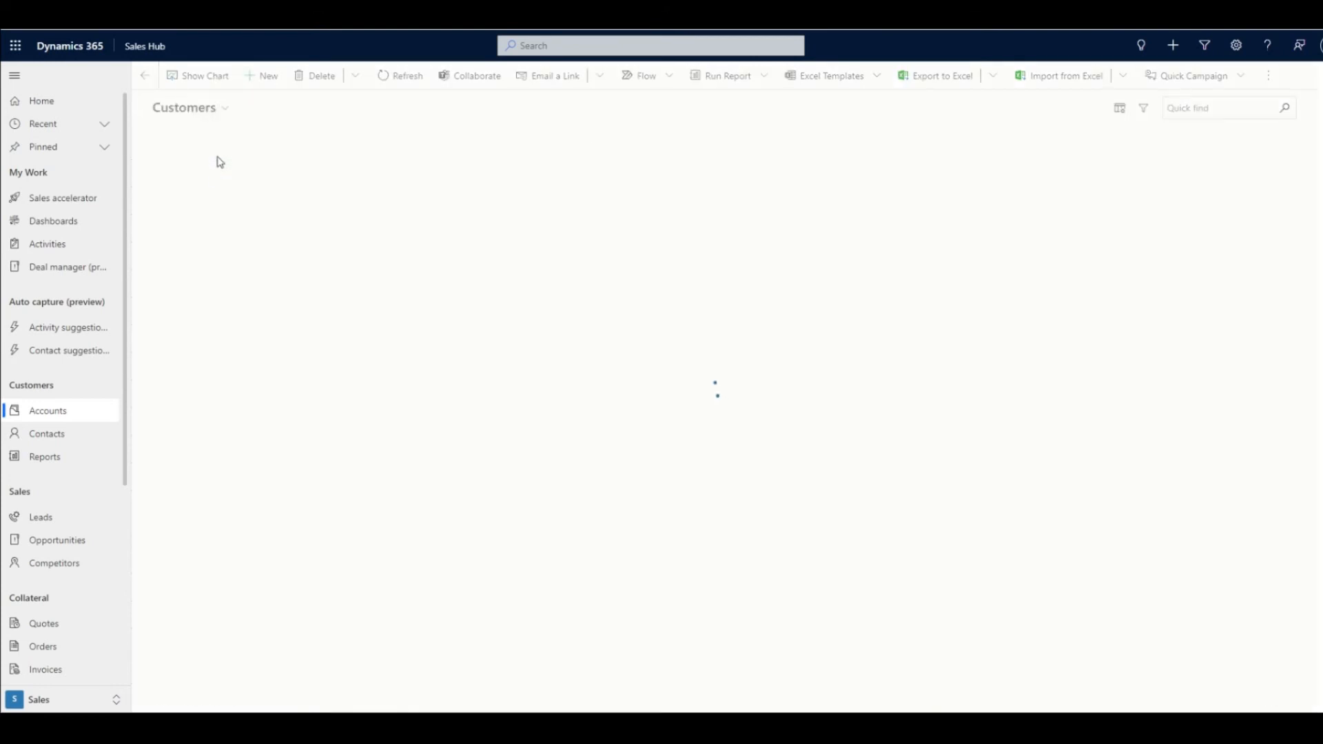
click(208, 113)
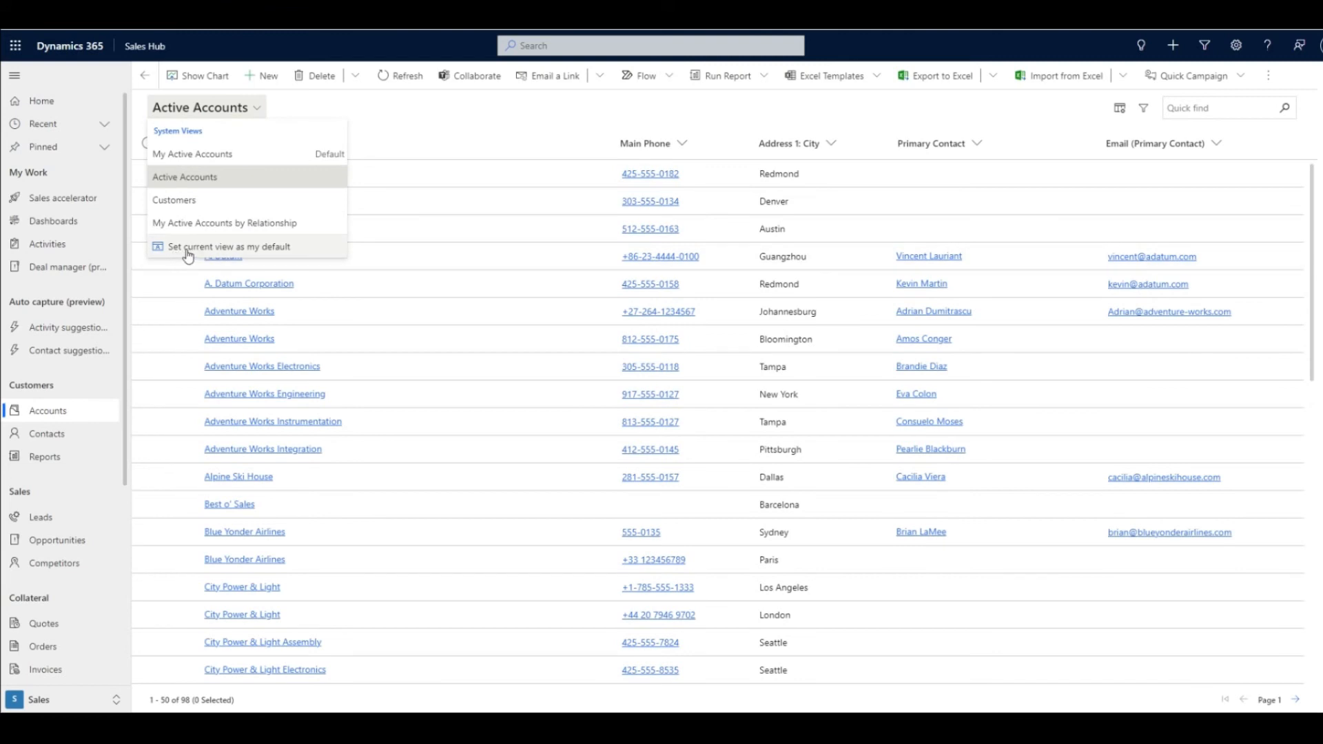
click(255, 252)
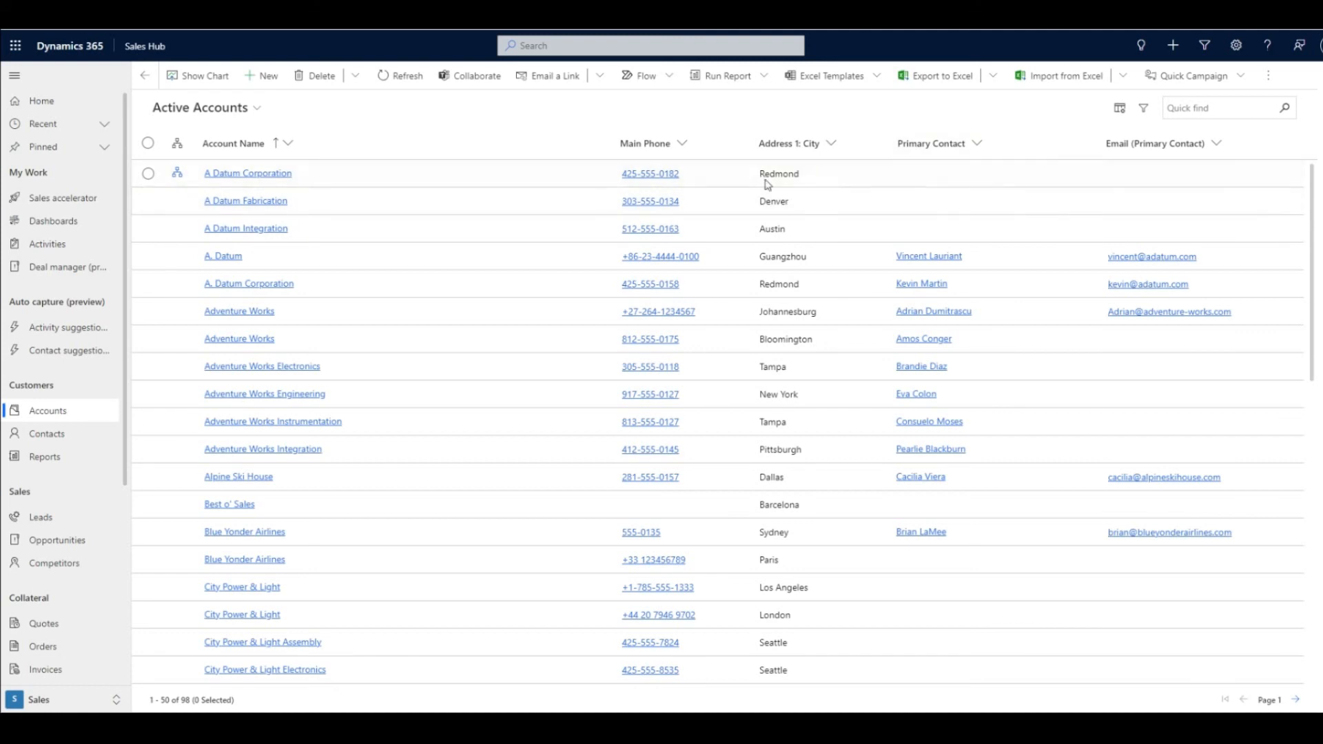
- View the open opportunities in Deal manager, and return to the Active Accounts list with the Teams calls pane collapsed
click(62, 270)
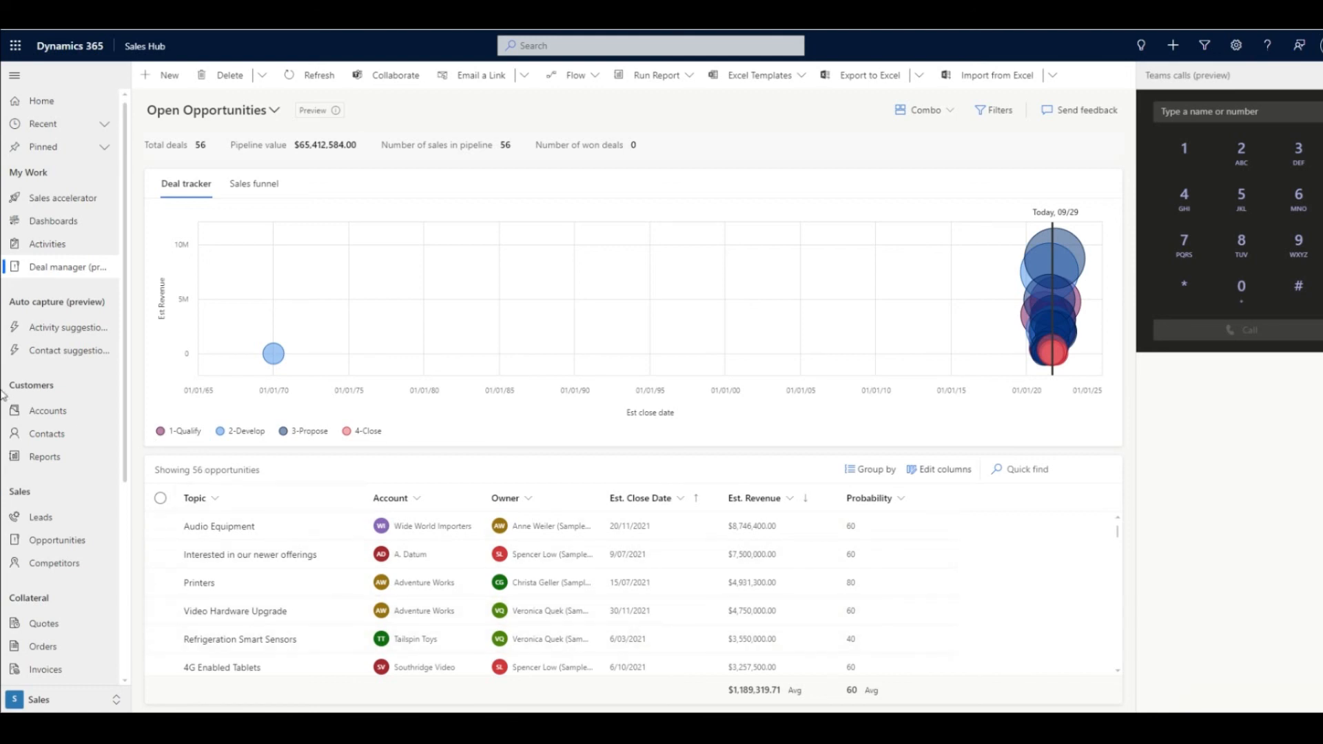
click(75, 416)
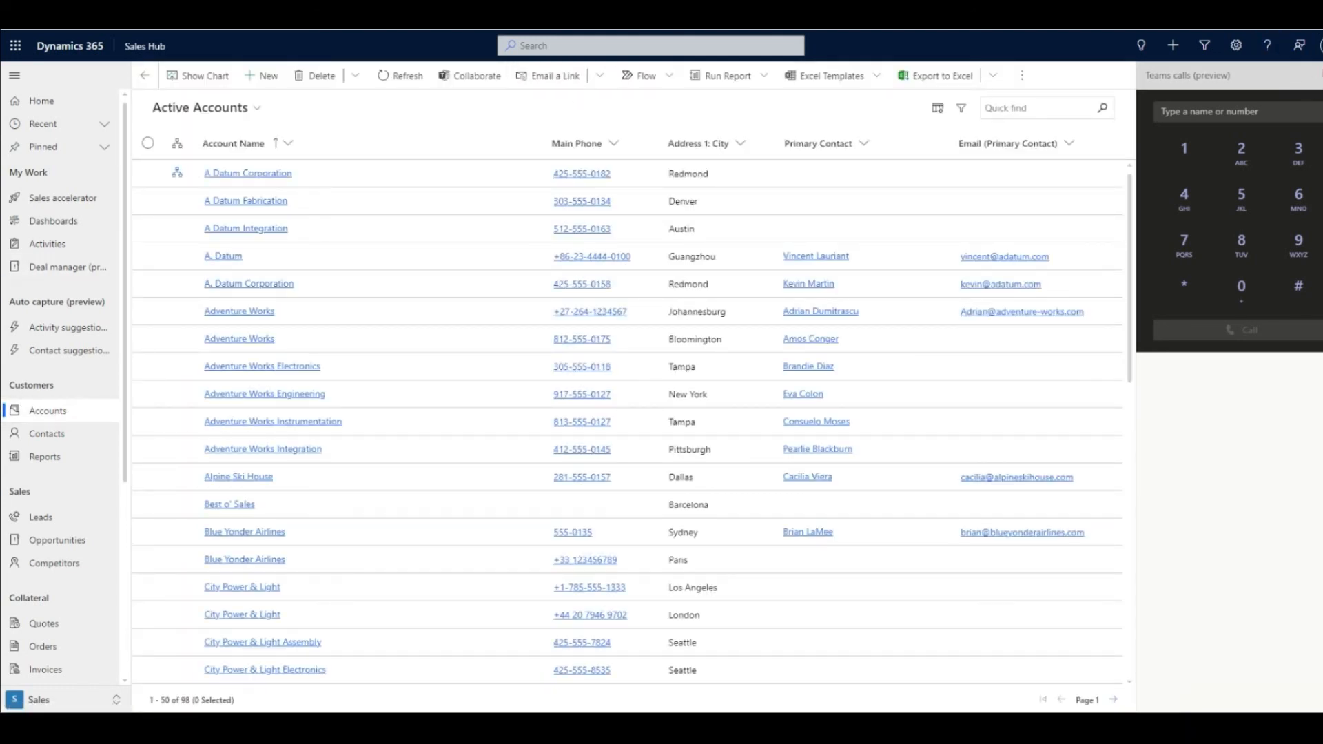
click(1319, 77)
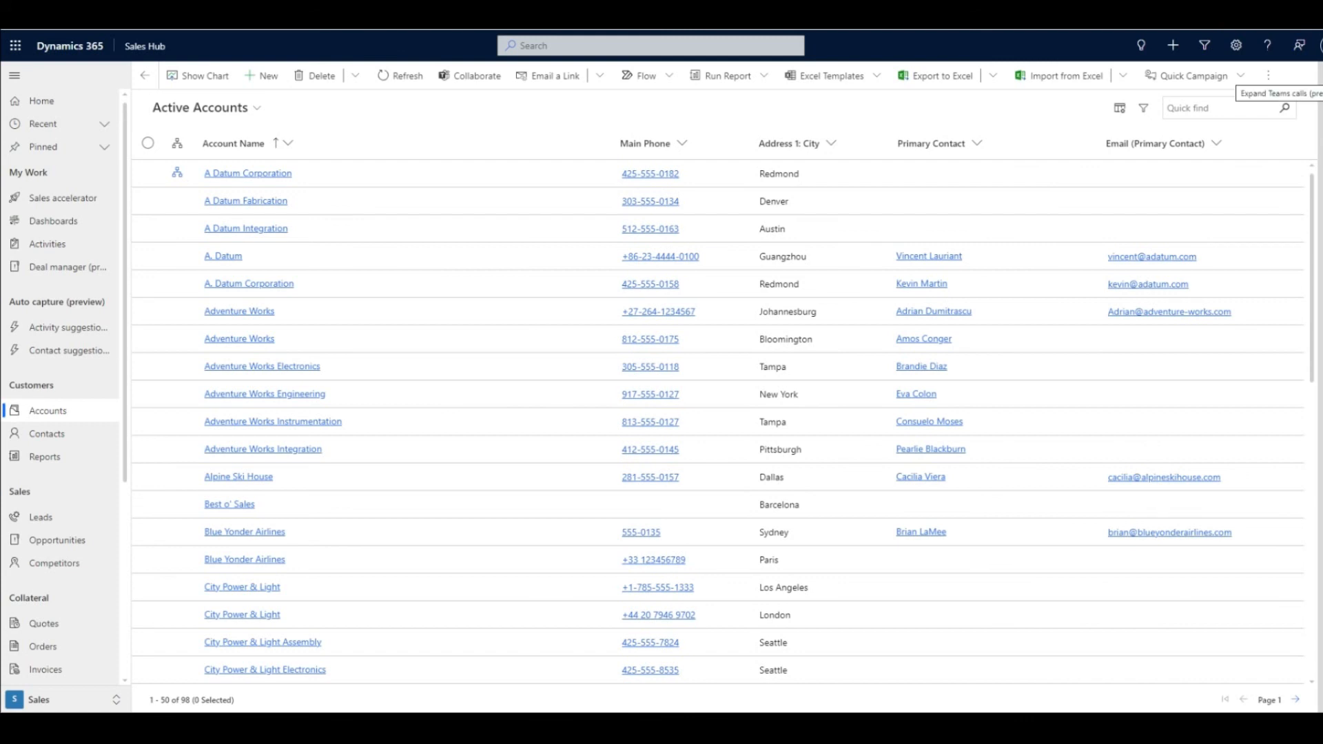